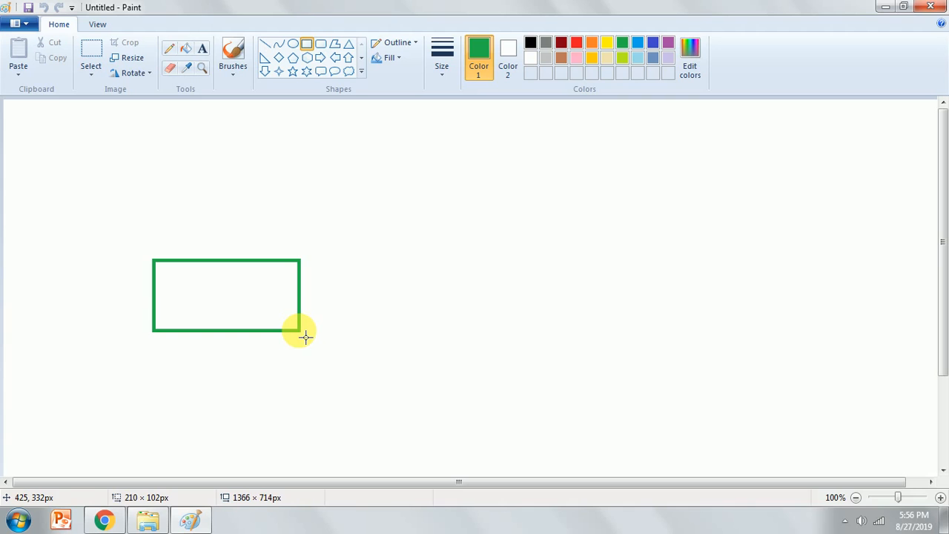
Undo the existing rectangle and redraw a green outlined rectangle in the left part of the canvas
click(607, 43)
key(ctrl+z)
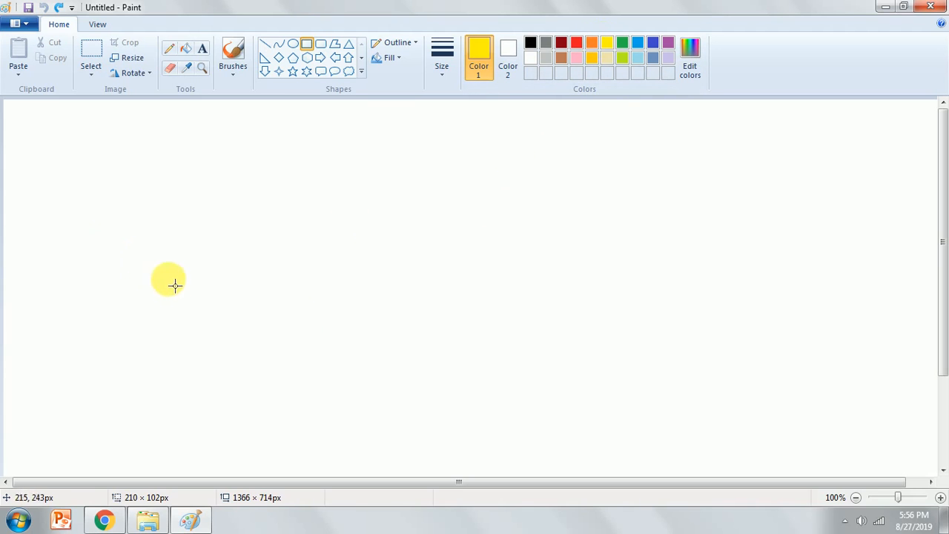
click(623, 43)
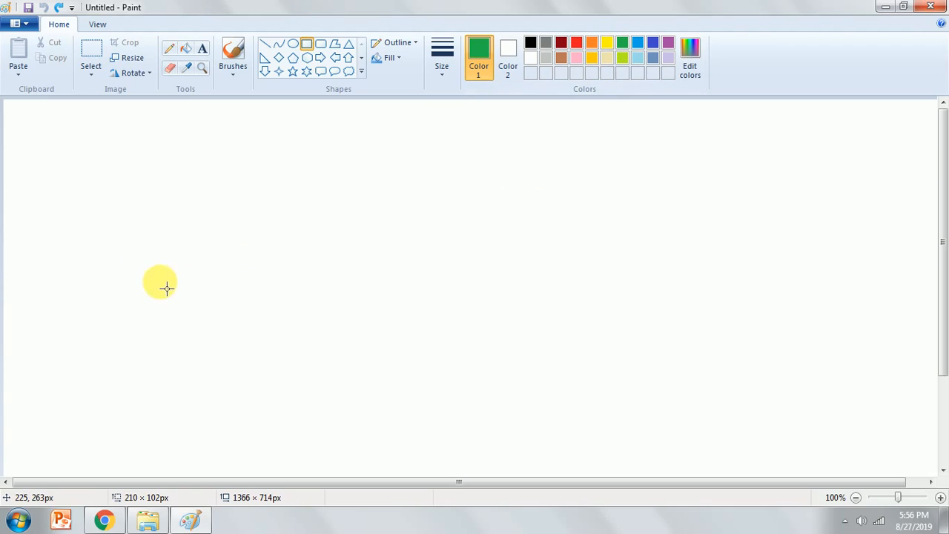
drag(150, 255, 302, 339)
click(356, 314)
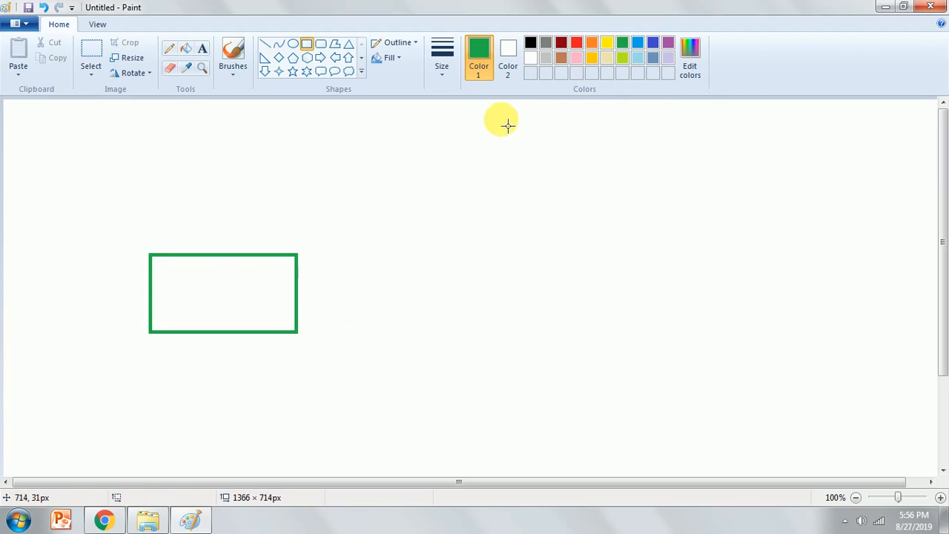
Draw two yellow outlined rectangles against the green one: about 39 × 181 px at its left end and about 170 × 189 px at its right end
click(604, 44)
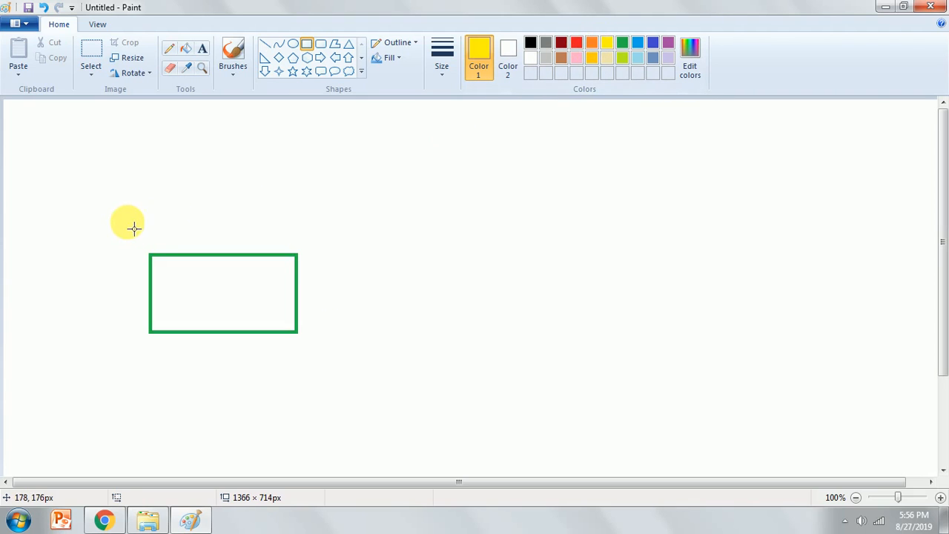
drag(123, 222, 155, 343)
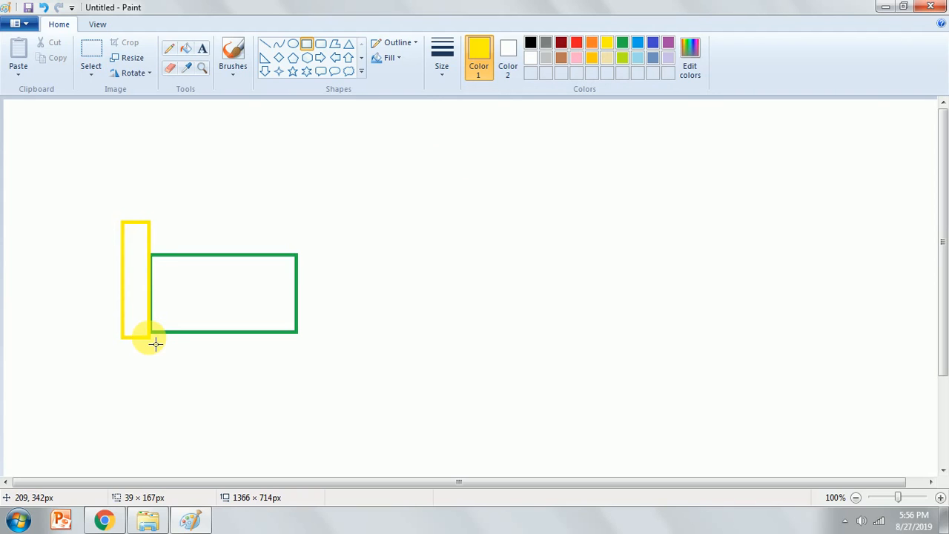
drag(155, 342, 155, 353)
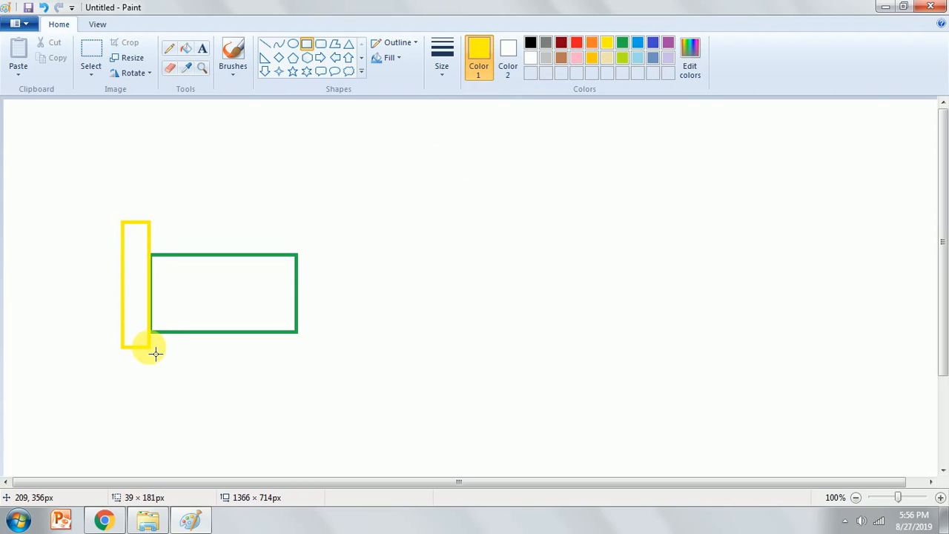
click(252, 382)
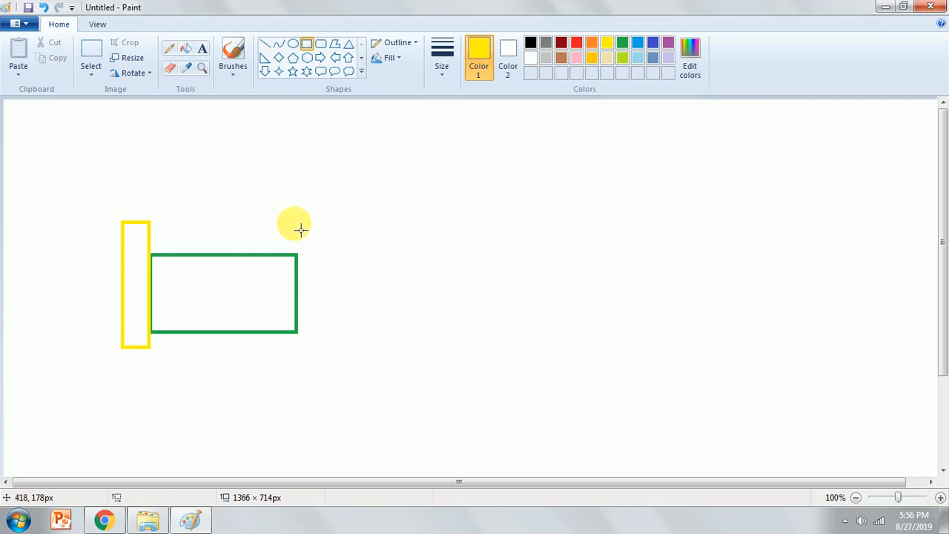
drag(293, 222, 417, 359)
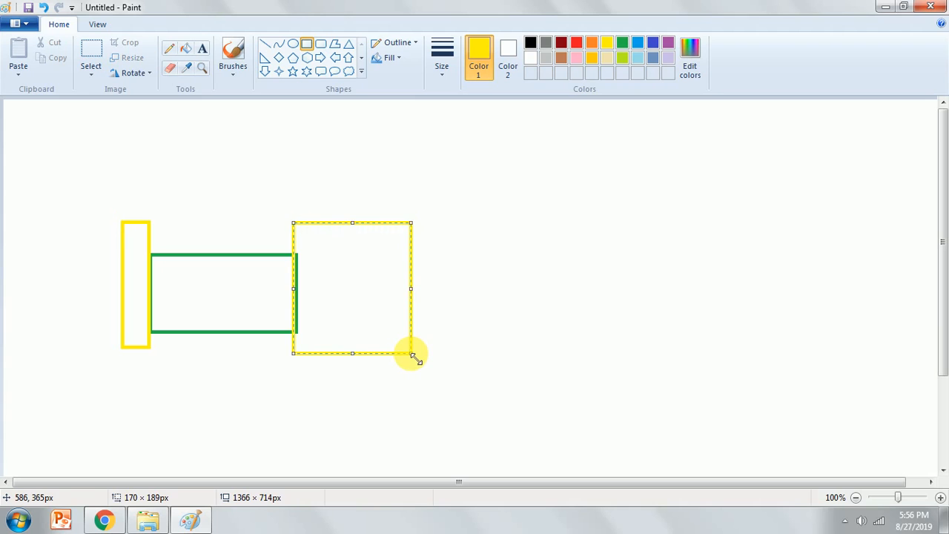
click(647, 292)
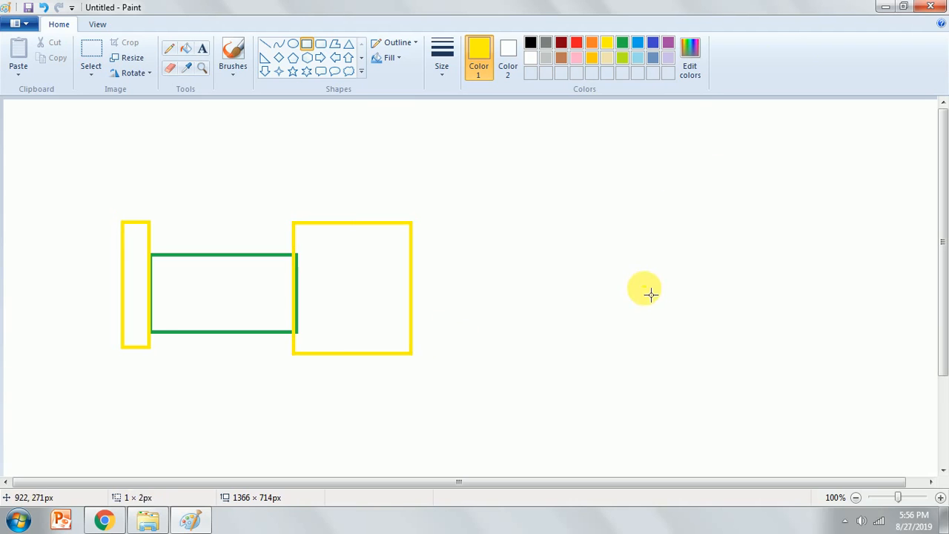
Draw a light blue outlined rectangle to the right of the large yellow one, leaving a gap between them
click(637, 44)
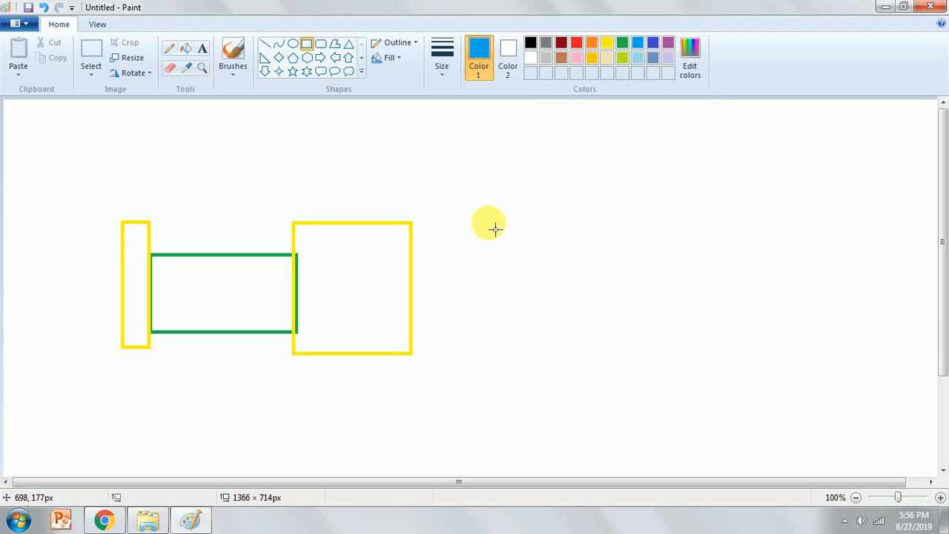
drag(487, 220, 670, 353)
click(704, 339)
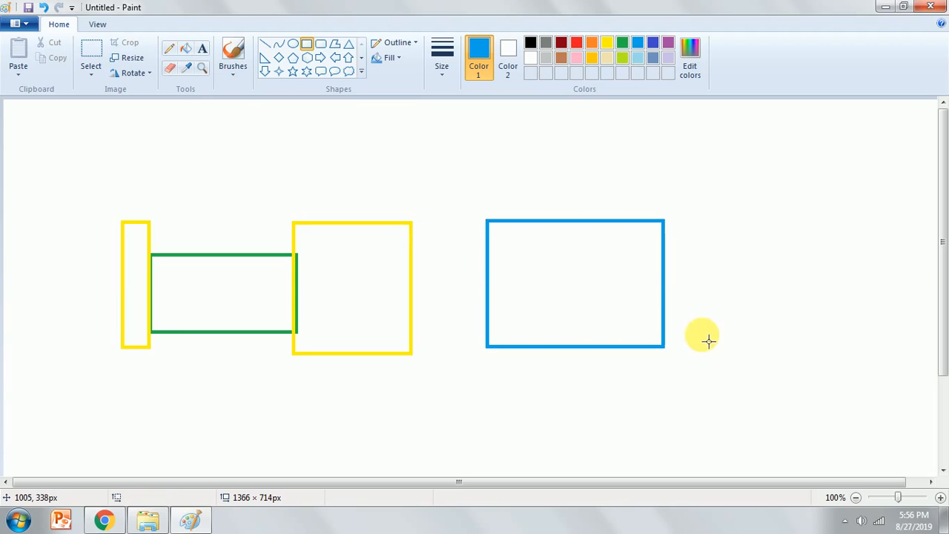
Draw an orange outlined rectangle about 259 × 177 px to the right of the blue one, undoing the smaller first attempt
click(592, 42)
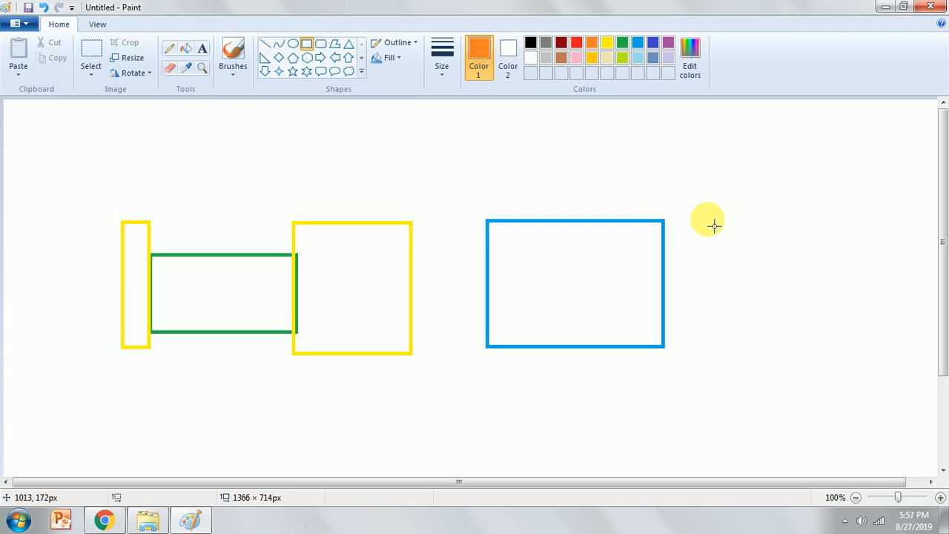
drag(707, 219, 791, 283)
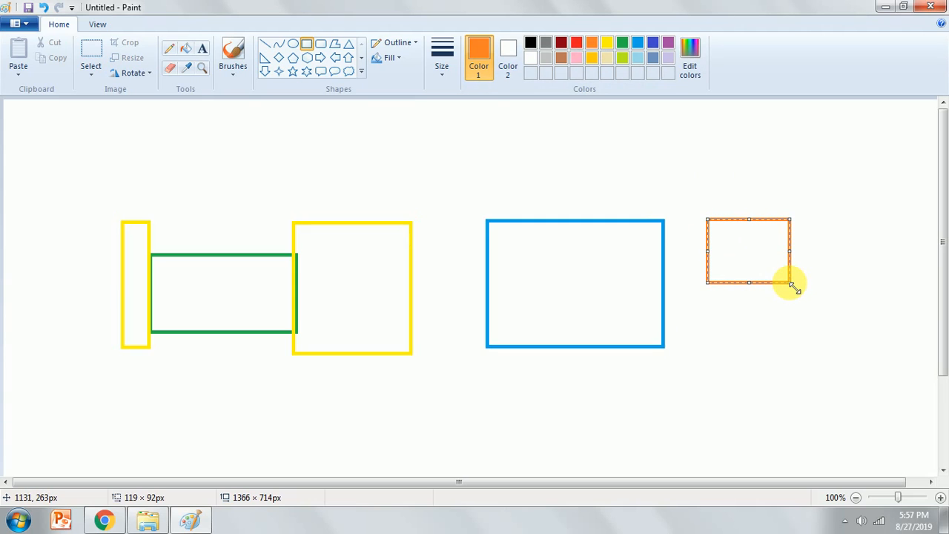
key(ctrl+z)
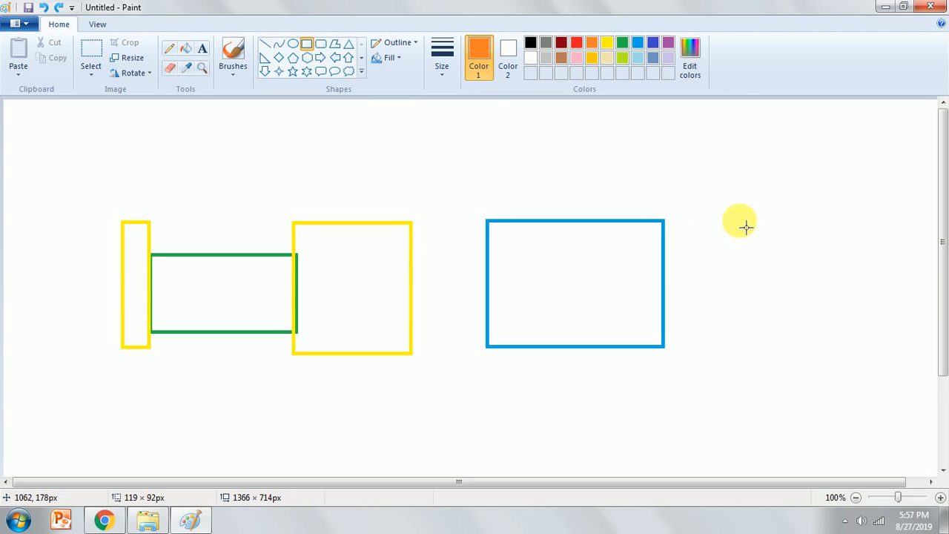
drag(735, 220, 921, 350)
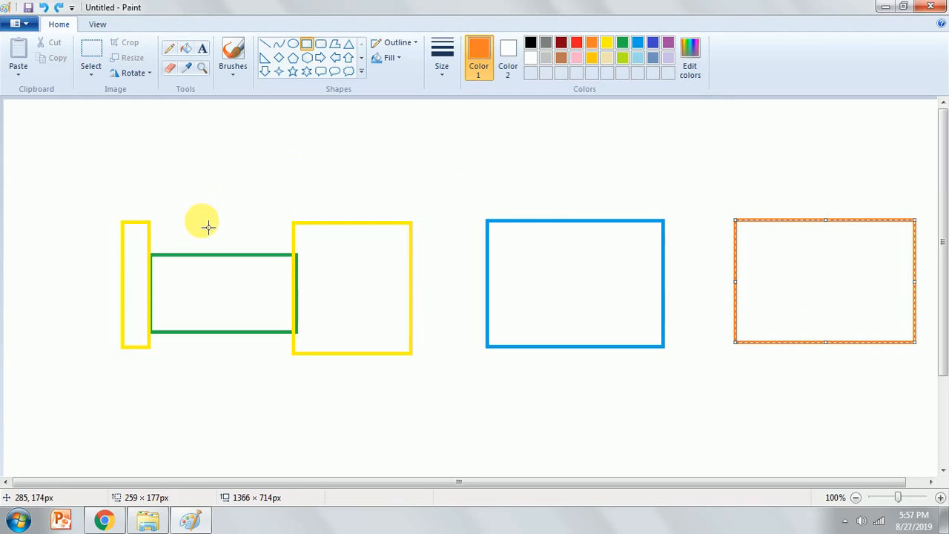
Draw a light blue upright chimney about 43 × 108 px on the green body and a wider yellow outlined cap on top
click(638, 42)
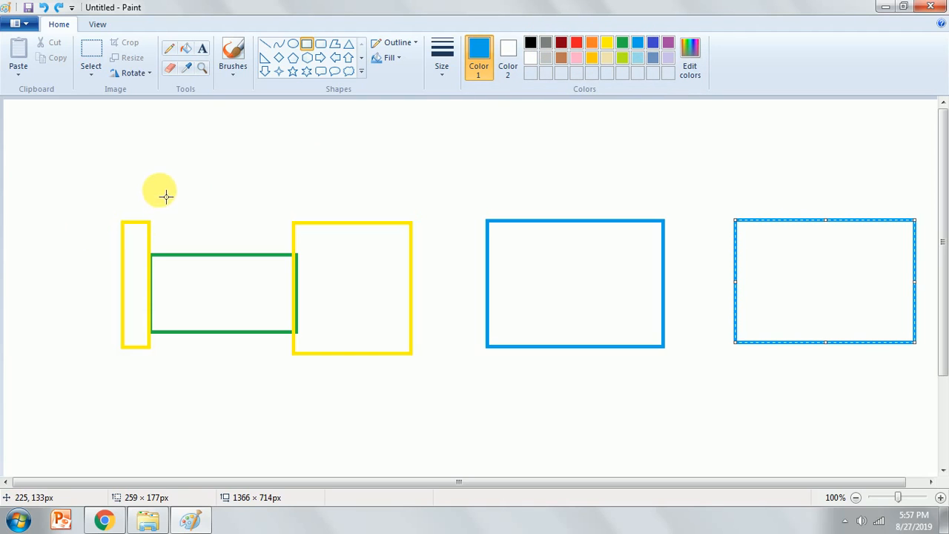
drag(158, 186, 195, 268)
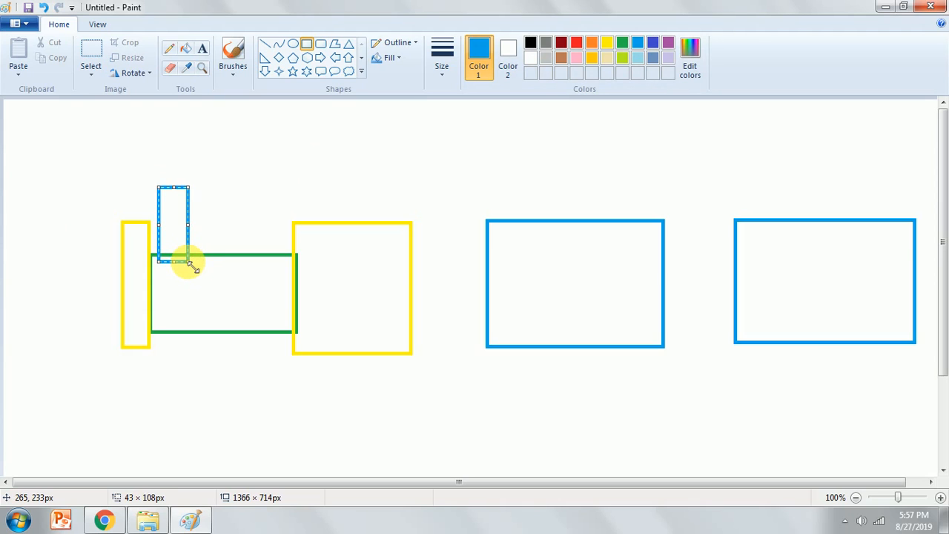
click(258, 190)
click(607, 43)
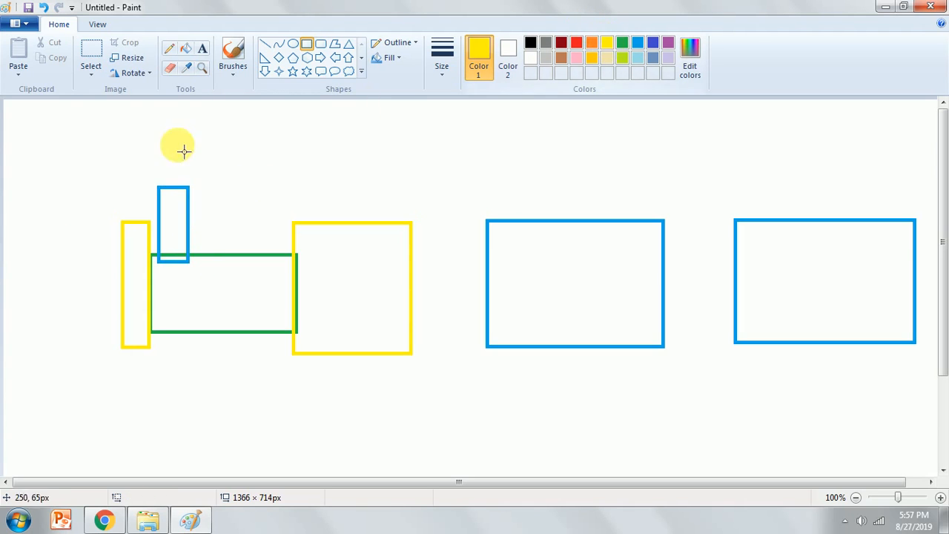
drag(141, 162, 214, 193)
click(263, 203)
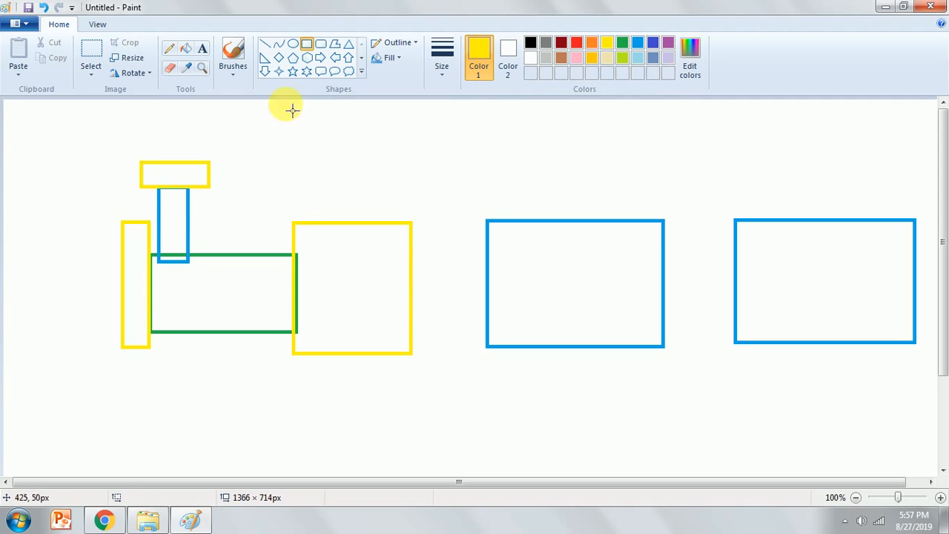
Fill the chimney cap, the narrow front rectangle and the large cab rectangle with yellow
click(188, 50)
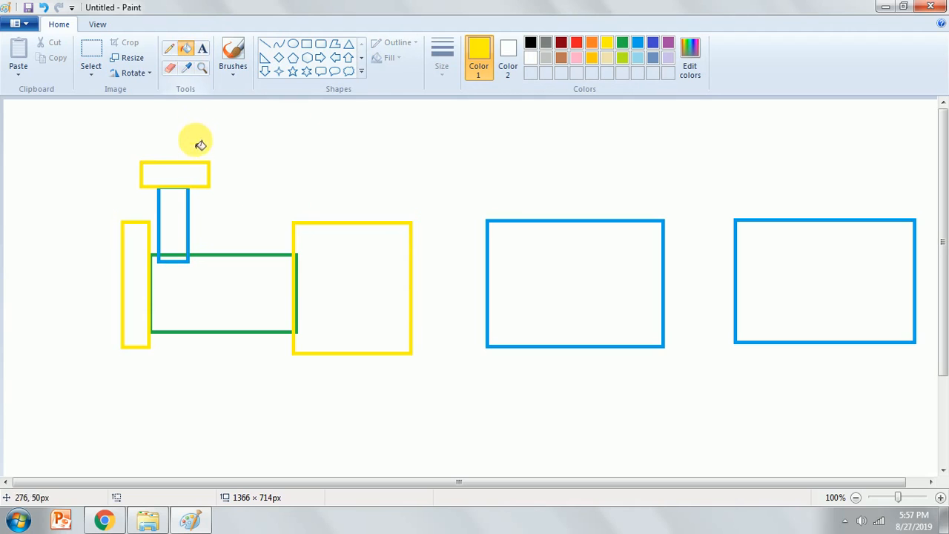
click(195, 178)
click(140, 256)
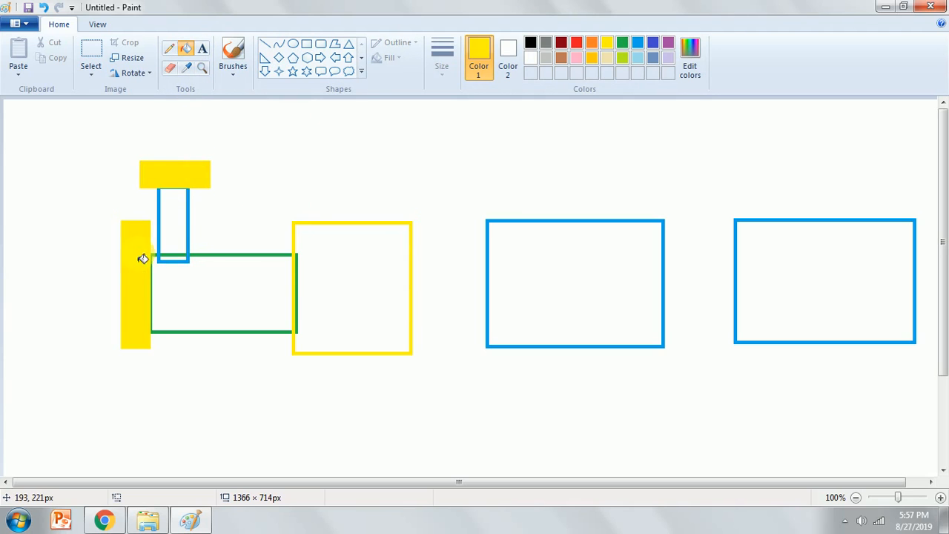
click(339, 261)
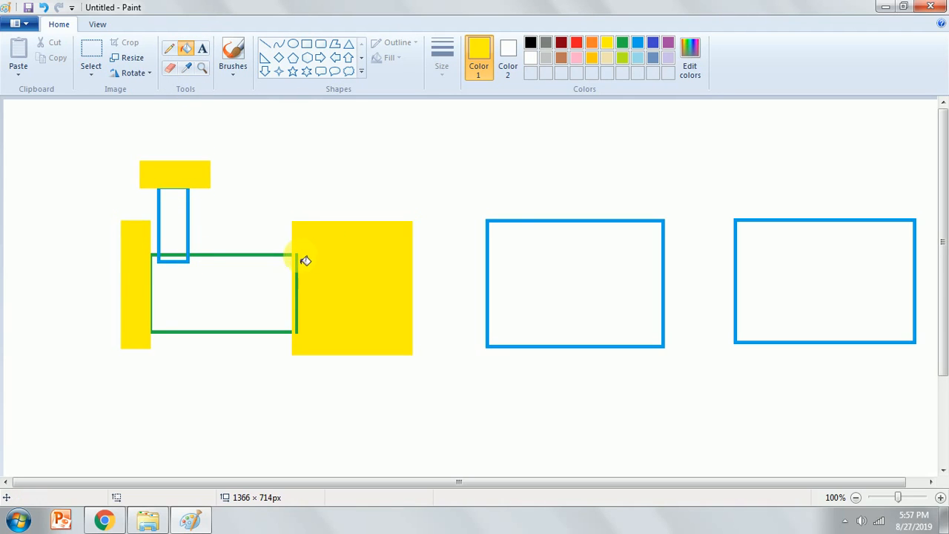
Paint over the green line inside the yellow cab with a yellow brush
click(236, 70)
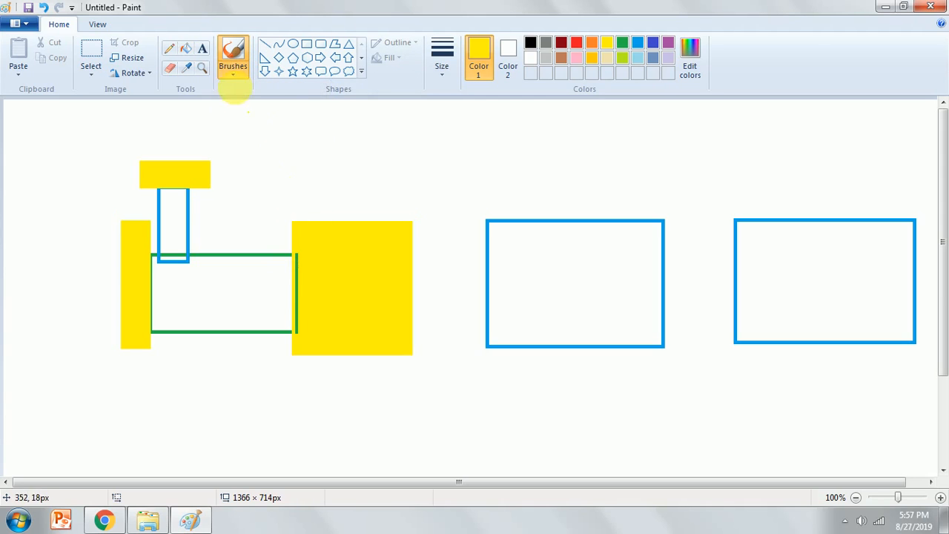
click(232, 71)
click(259, 125)
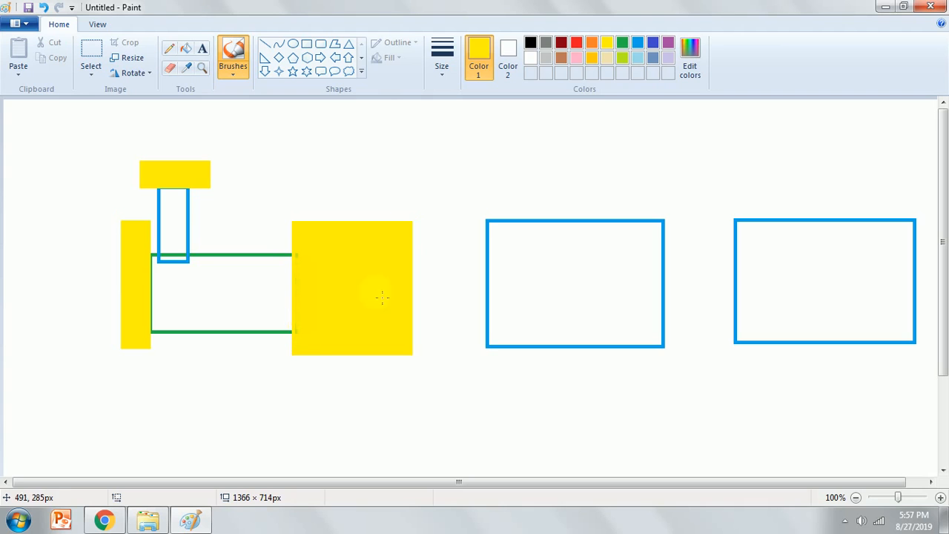
Fill the locomotive body between the two yellow parts with green
click(186, 48)
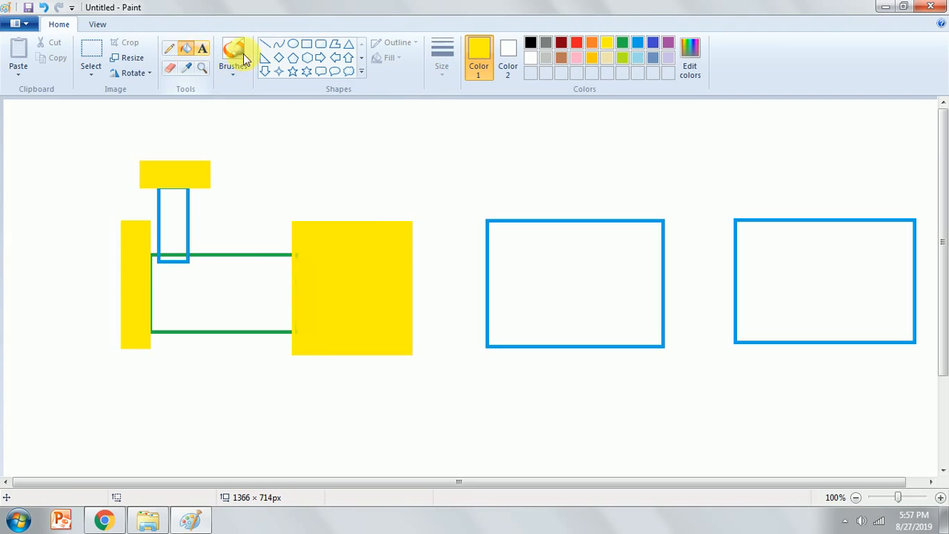
click(624, 46)
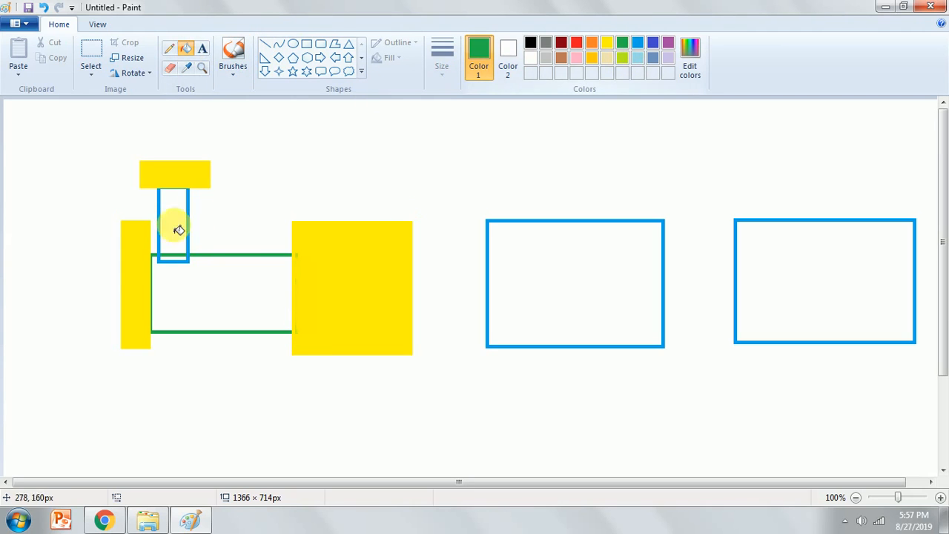
click(186, 284)
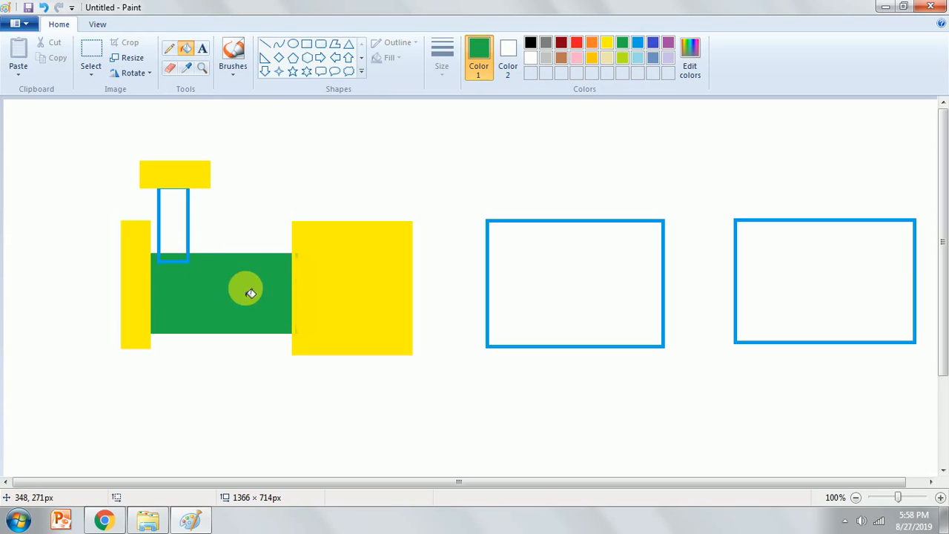
Fill the middle wagon with light blue and the last wagon, including its outline, with orange
click(638, 43)
click(599, 254)
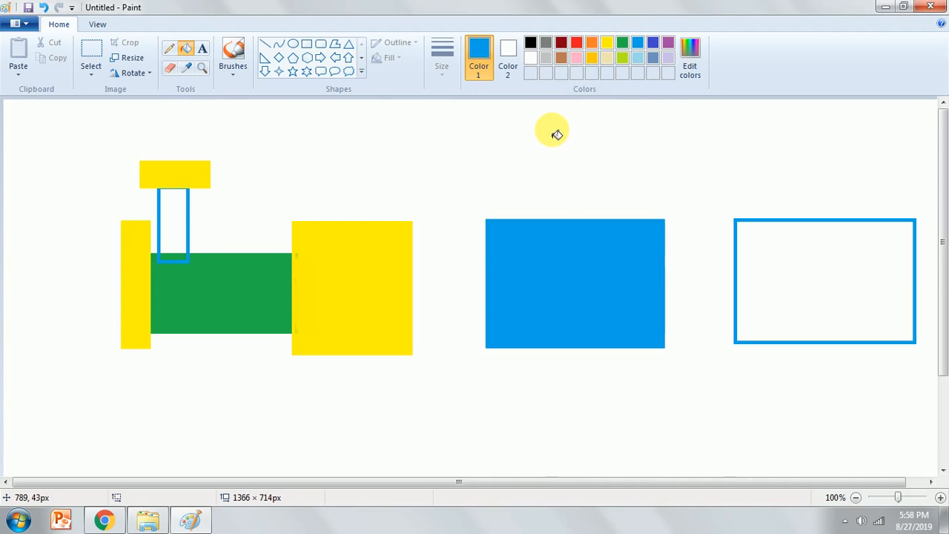
click(592, 43)
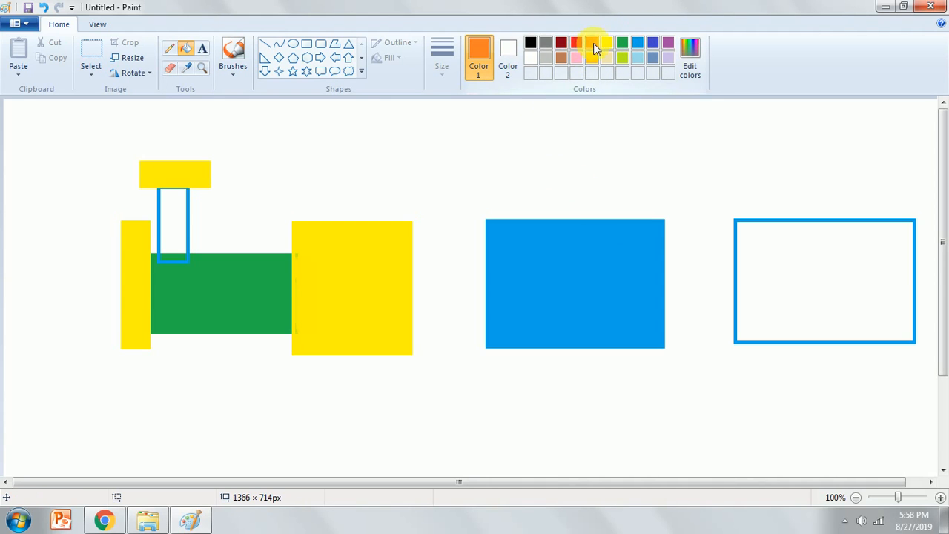
click(791, 305)
click(771, 221)
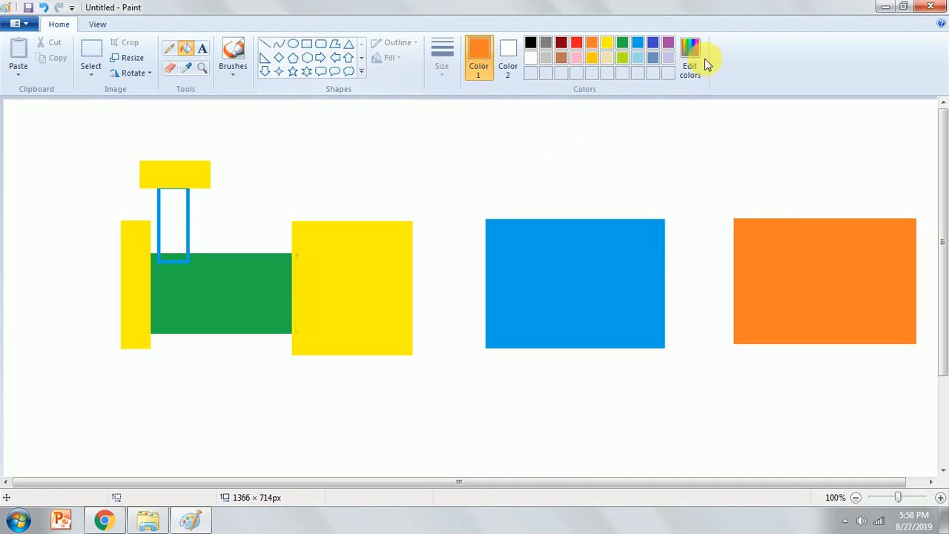
Fill the chimney with light blue, undoing the stray fill of the background
click(638, 43)
click(154, 215)
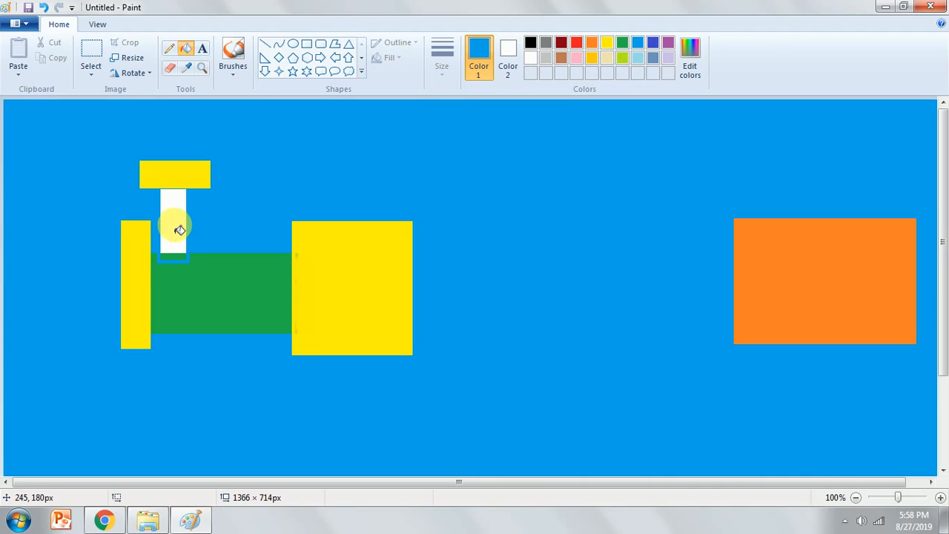
key(ctrl+z)
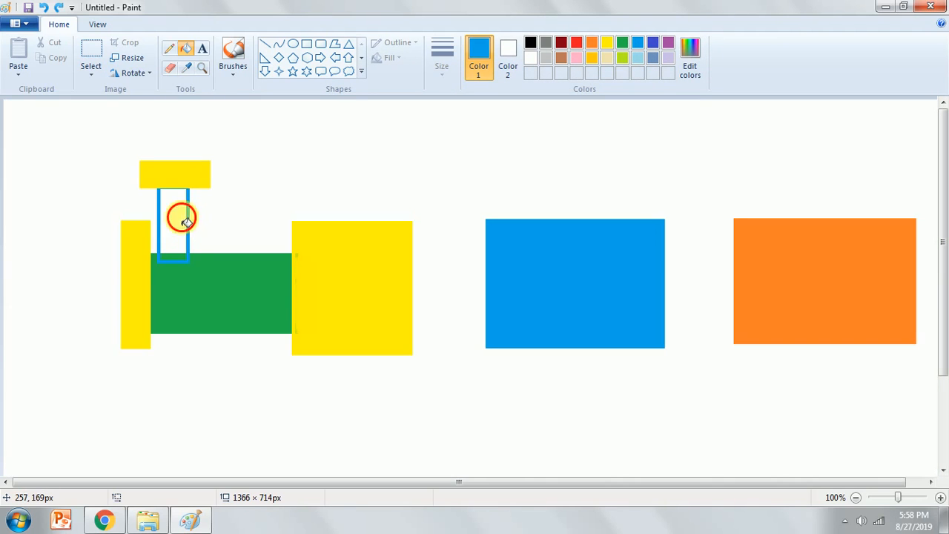
click(178, 218)
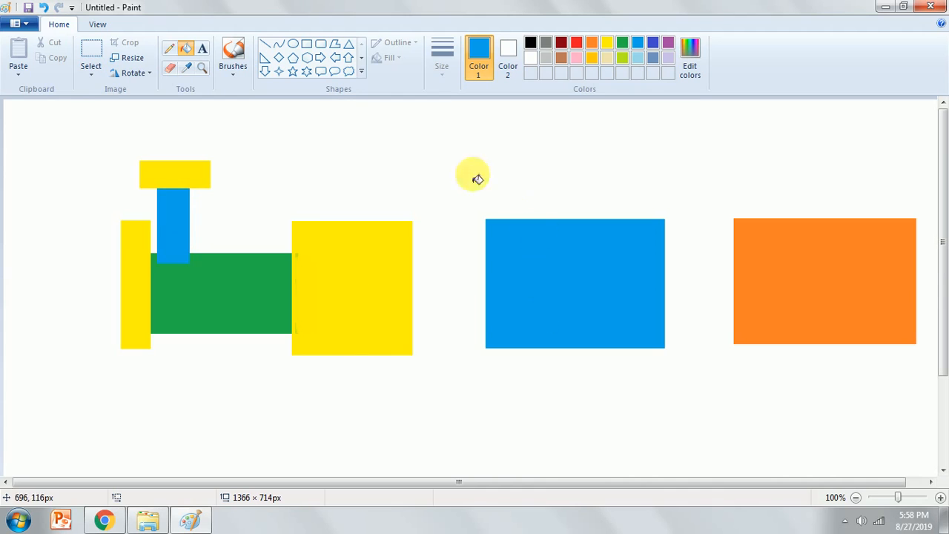
Draw a red rectangle about 46 × 105 px in the middle of the yellow cab and fill it with red
click(530, 57)
click(307, 44)
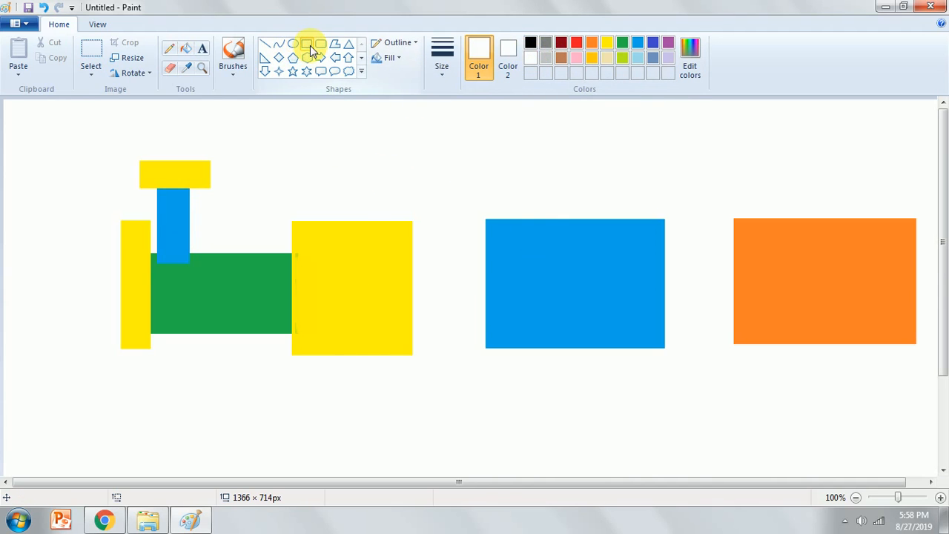
click(578, 45)
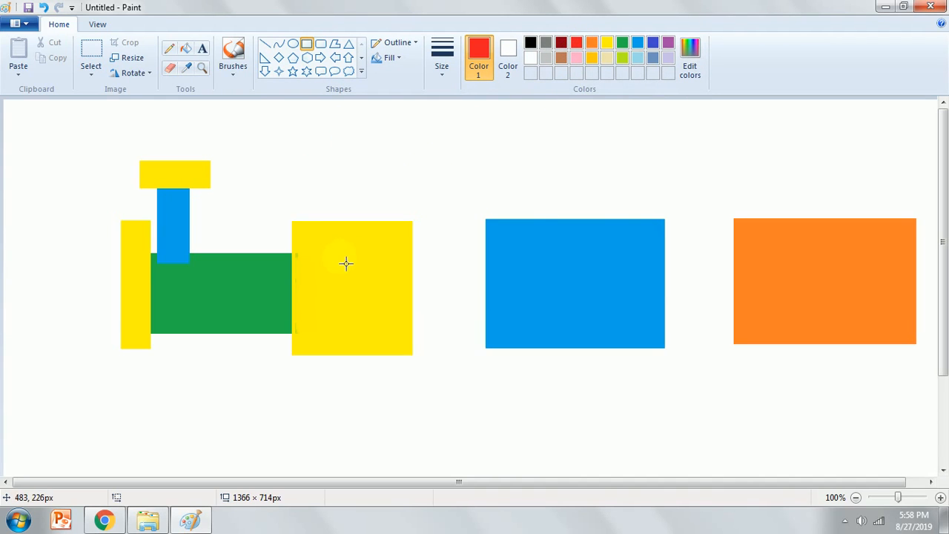
drag(335, 248, 369, 323)
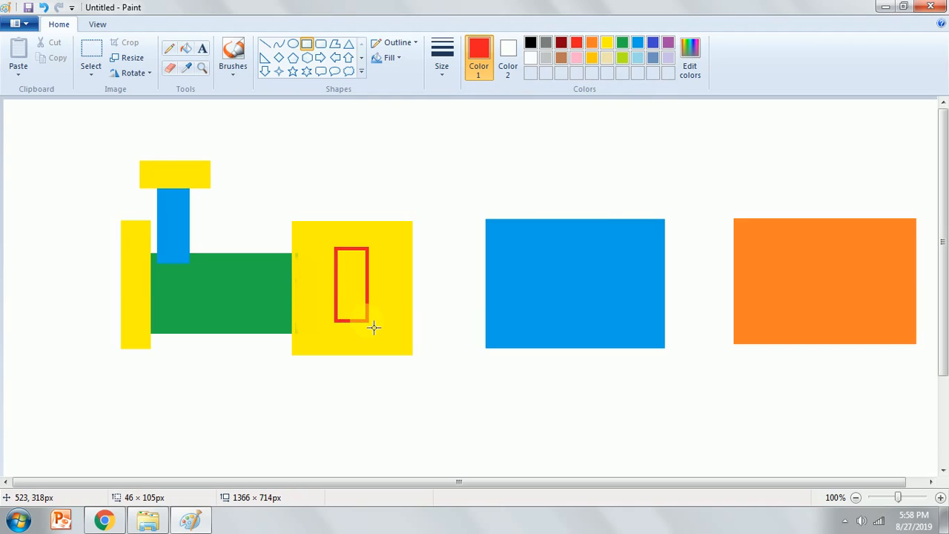
click(185, 49)
click(347, 278)
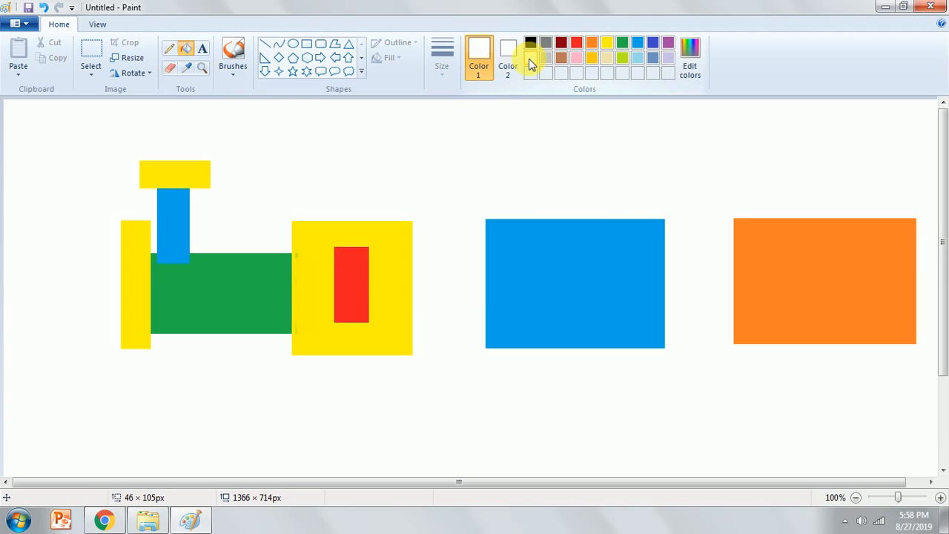
Draw a white square window about 67 × 66 px in the left half of the blue wagon and fill it with white
click(306, 43)
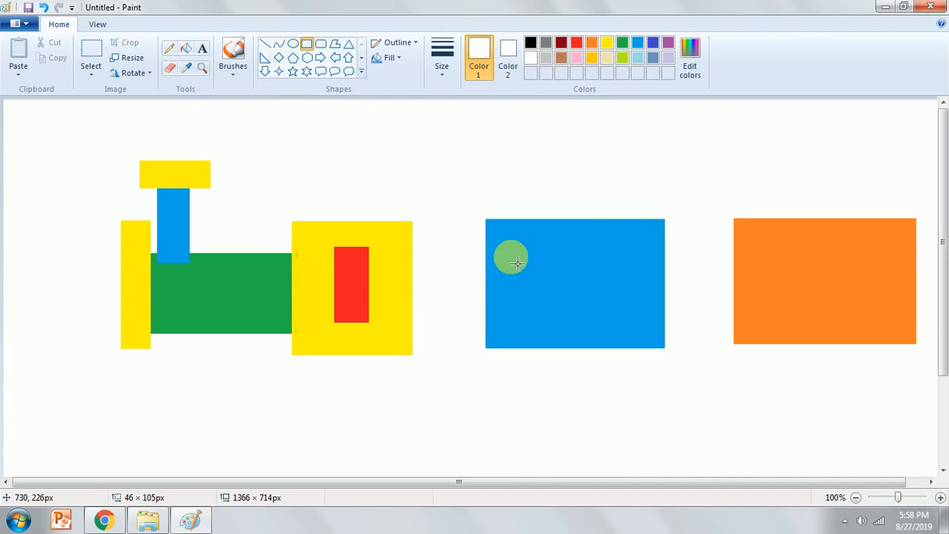
drag(515, 260, 560, 304)
click(185, 48)
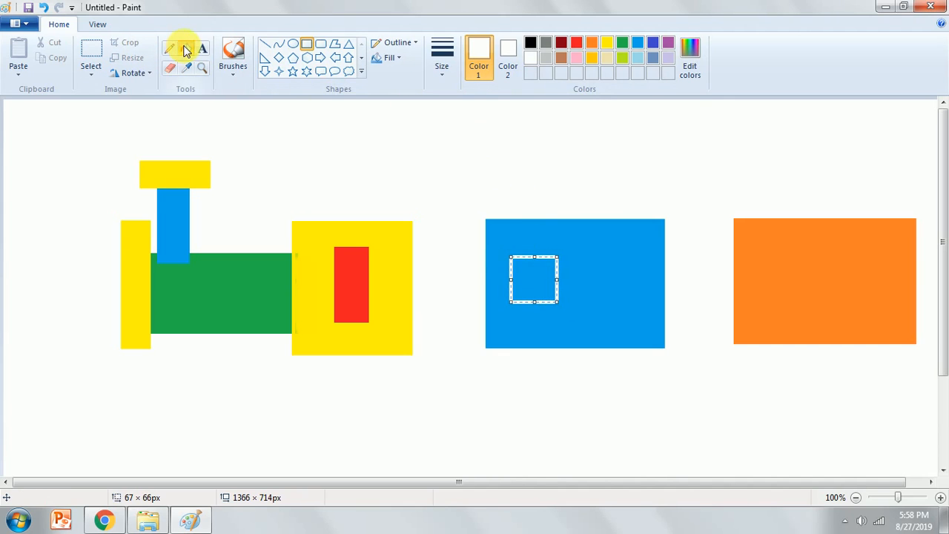
click(537, 277)
Copy the white window and place the copy beside it in the right half of the blue wagon
click(91, 56)
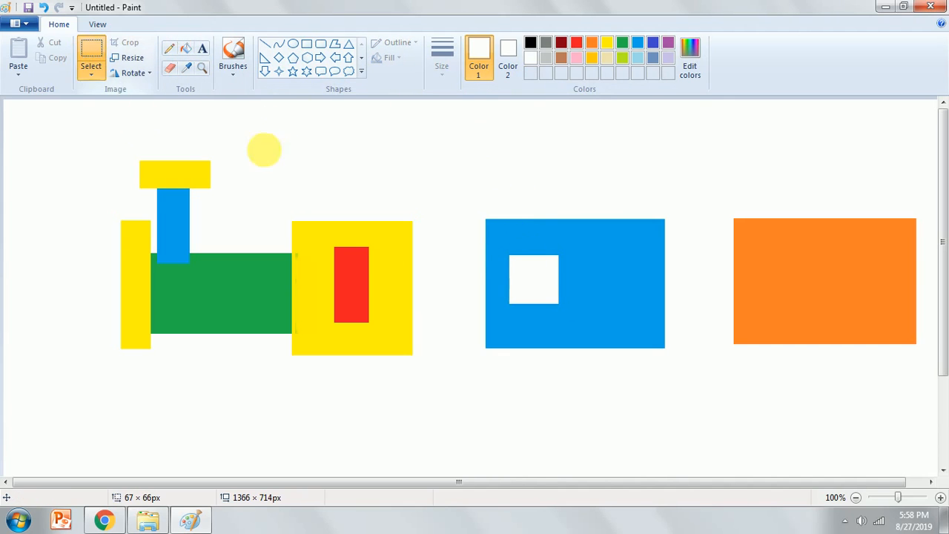
drag(508, 250, 567, 316)
key(ctrl+c)
key(ctrl+v)
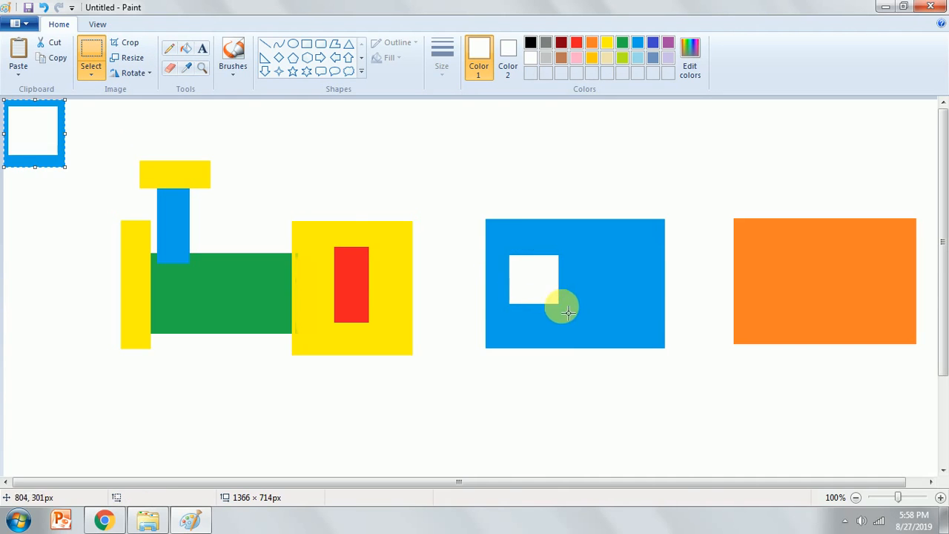
drag(53, 135, 630, 282)
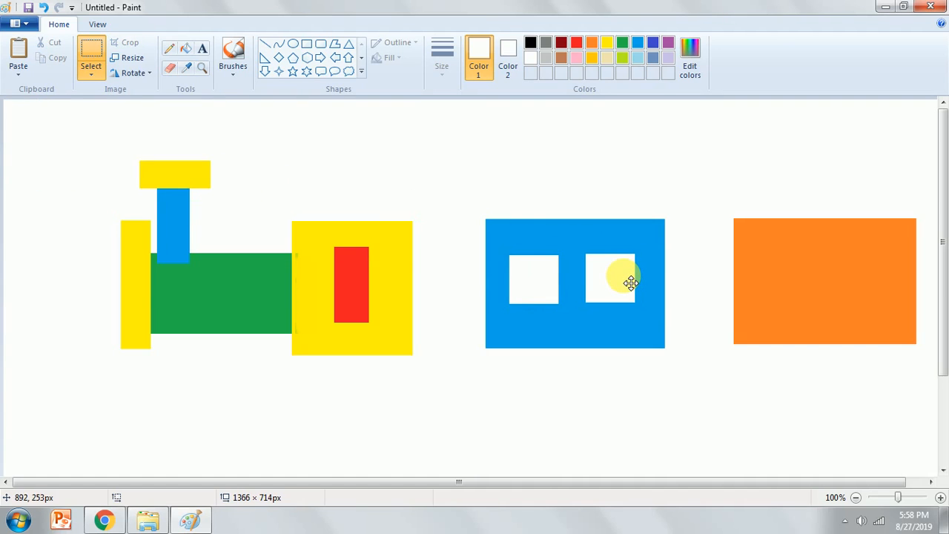
click(644, 350)
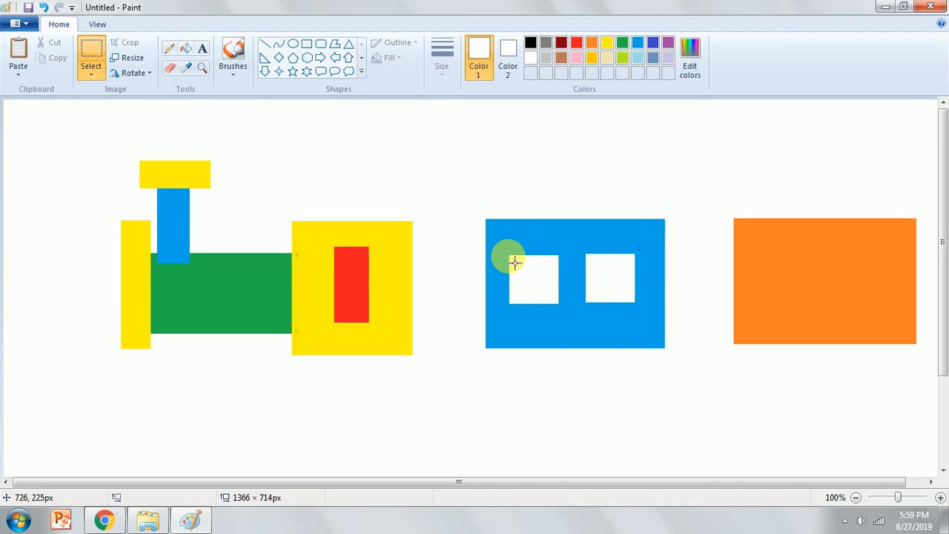
Copy the blue wagon's left white window and place two copies side by side in the orange wagon
drag(510, 257, 566, 313)
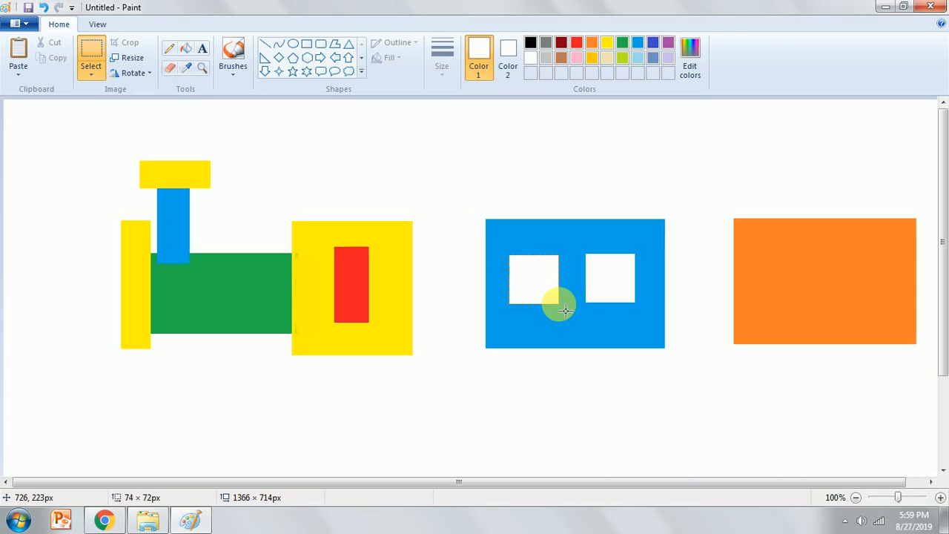
drag(566, 311, 566, 311)
key(ctrl+c)
key(ctrl+v)
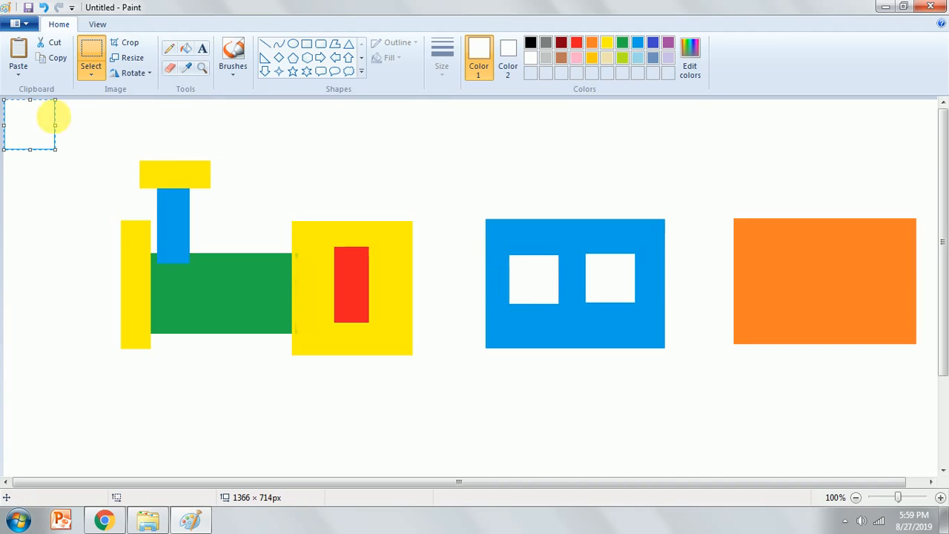
drag(53, 125, 798, 275)
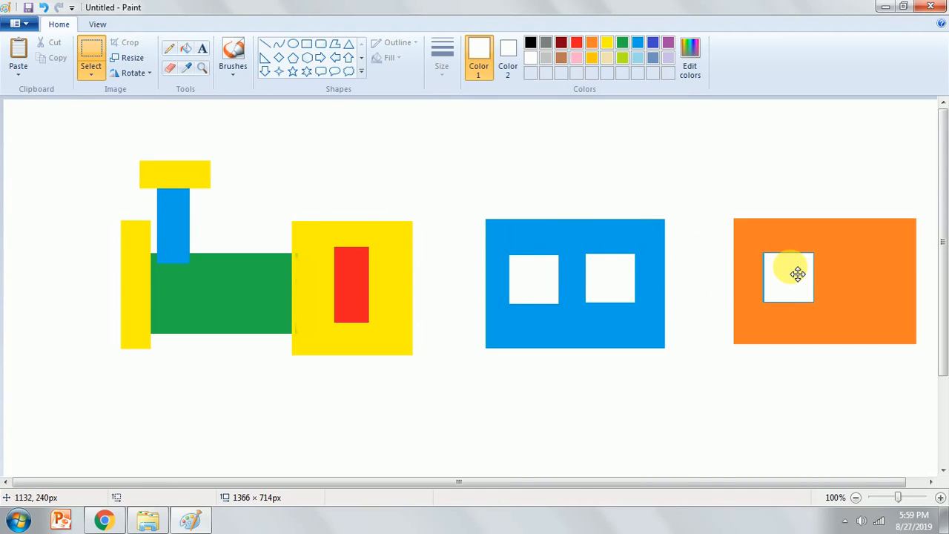
key(ctrl+v)
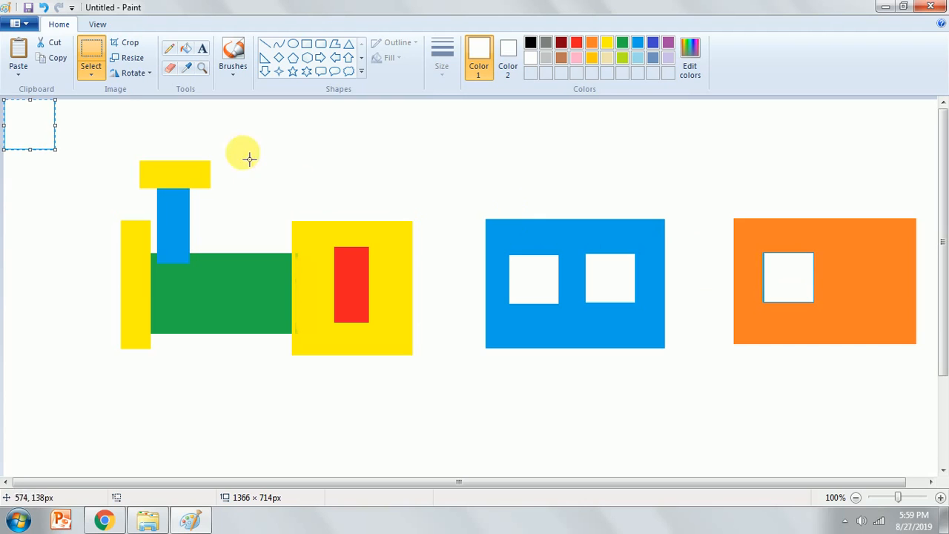
drag(37, 125, 203, 175)
drag(454, 219, 890, 288)
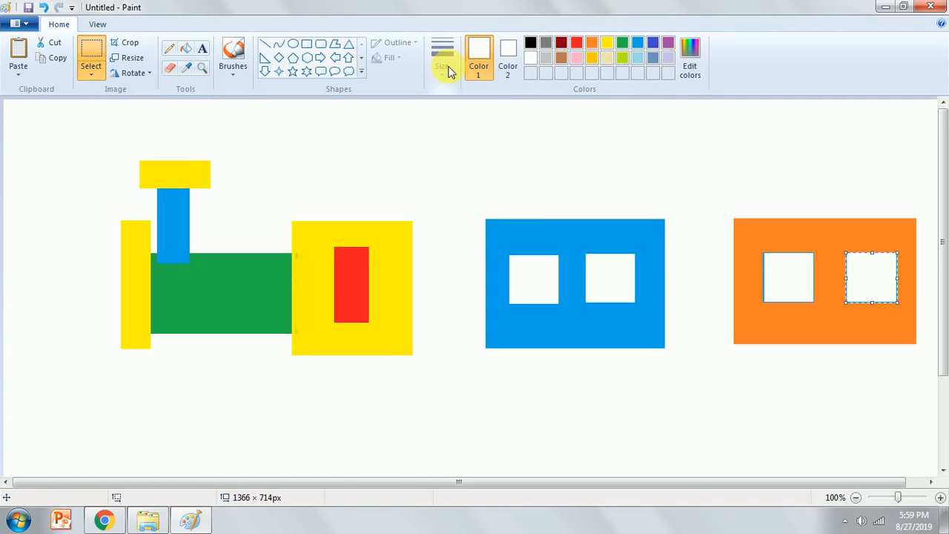
Draw a thick gray horizontal line about 108 px long from the yellow cab to the blue wagon, undoing the slanted first attempt
click(268, 46)
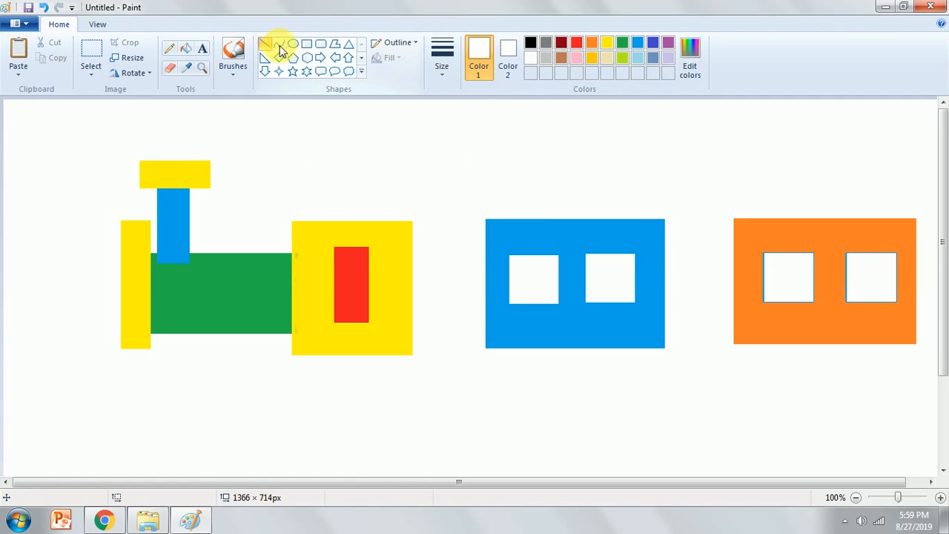
click(548, 45)
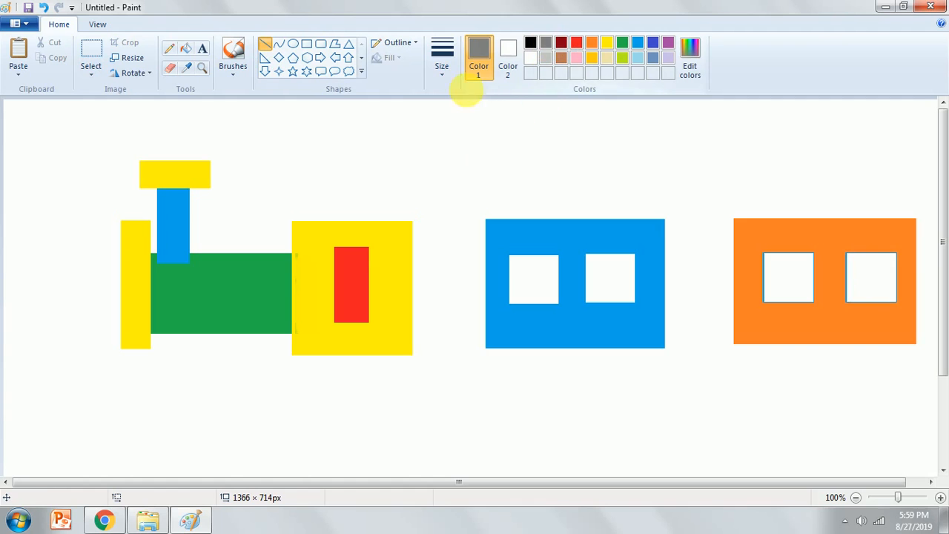
click(451, 79)
click(456, 180)
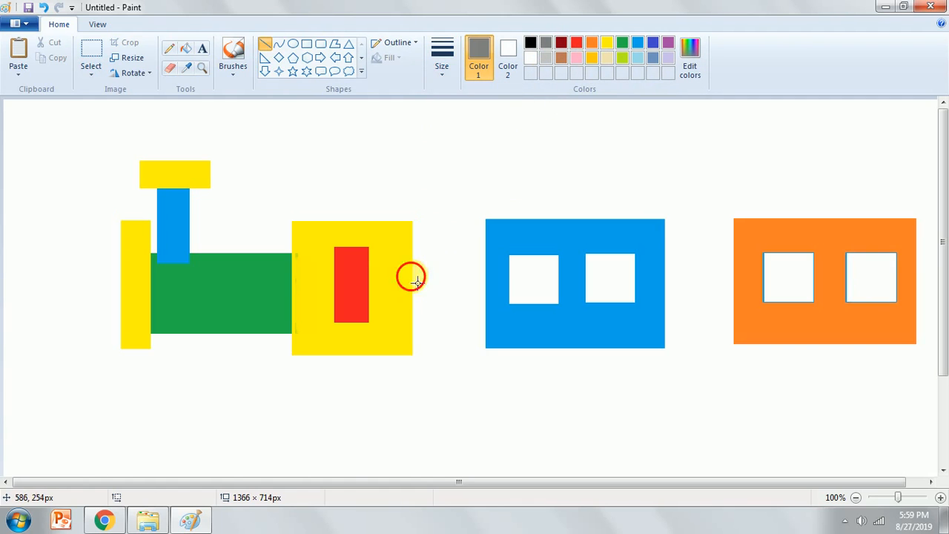
drag(417, 282, 466, 279)
key(ctrl+z)
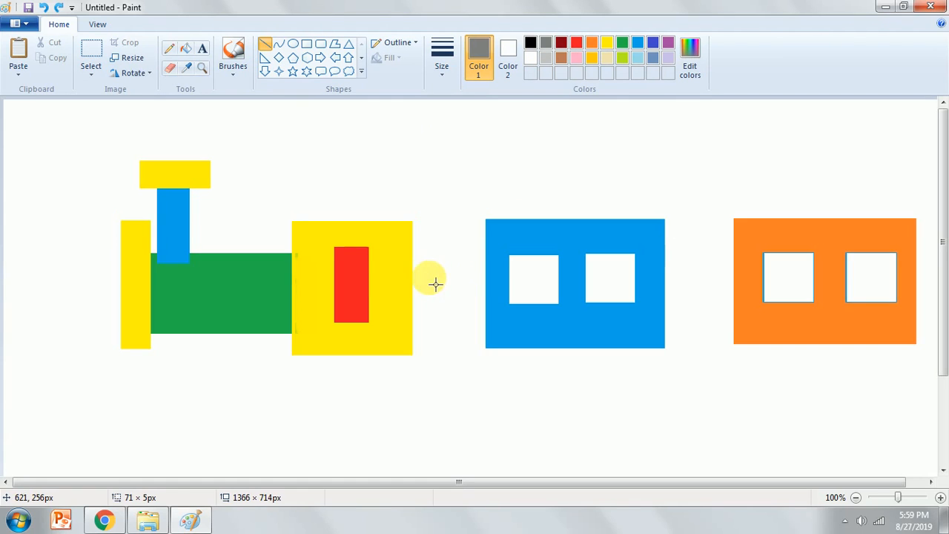
drag(461, 282, 488, 281)
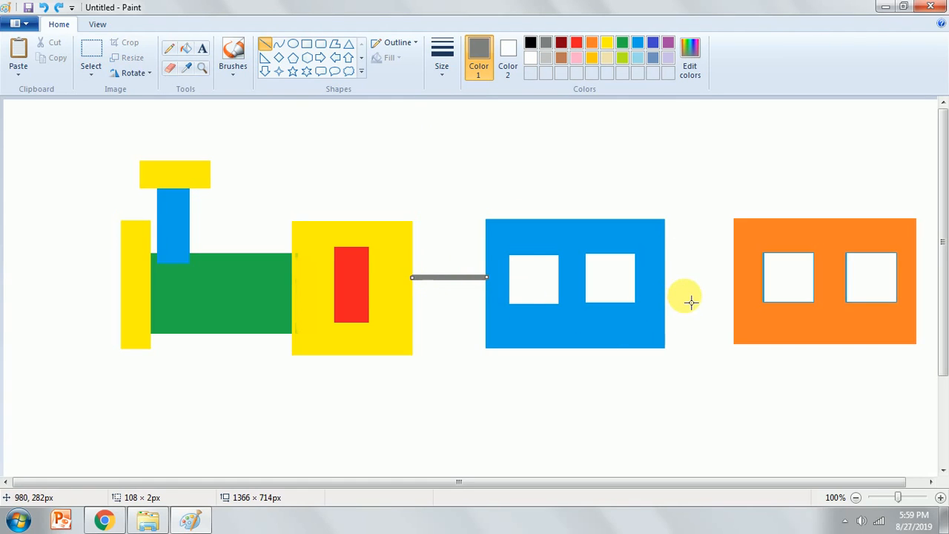
Draw a gray horizontal line about 101 px long connecting the blue wagon to the orange wagon
click(674, 283)
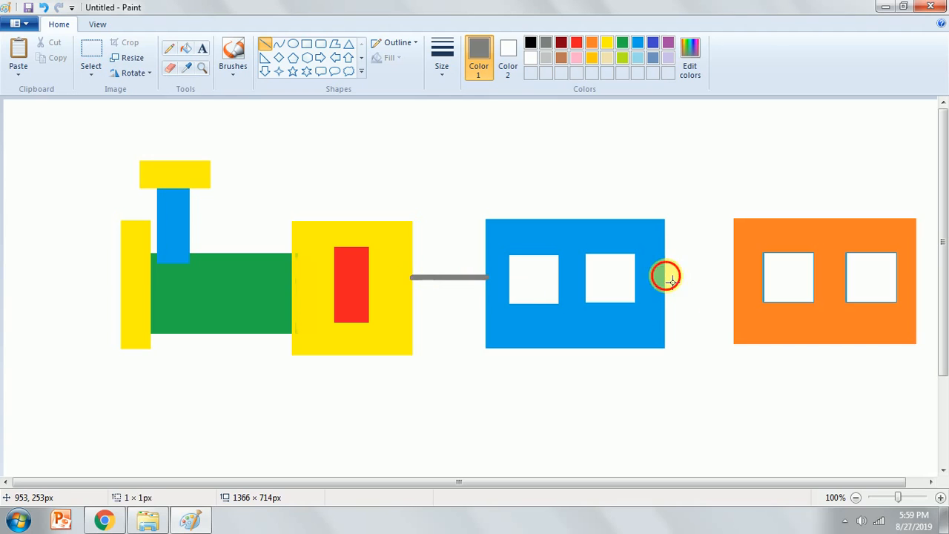
drag(669, 279, 742, 284)
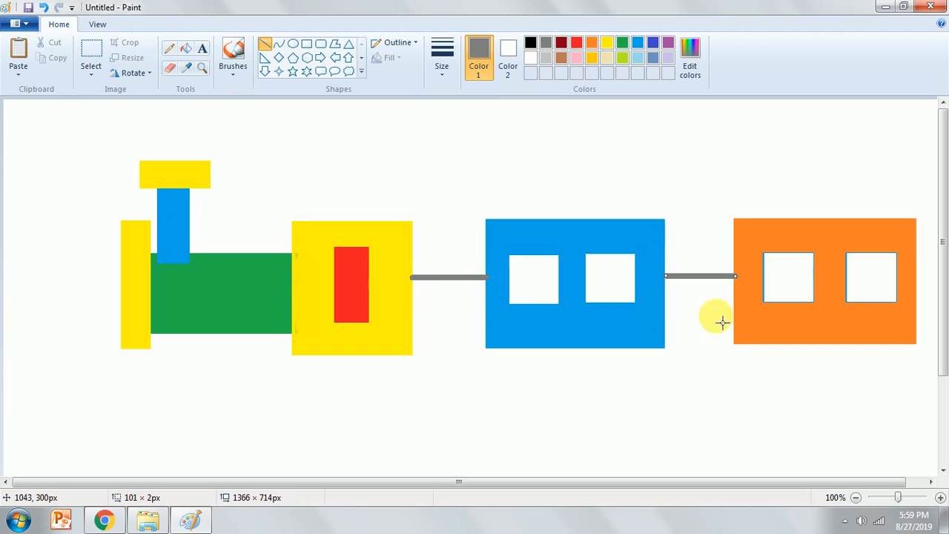
click(684, 346)
Draw a black circle about 75 × 72 px as the locomotive's front wheel and fill it with black
click(531, 43)
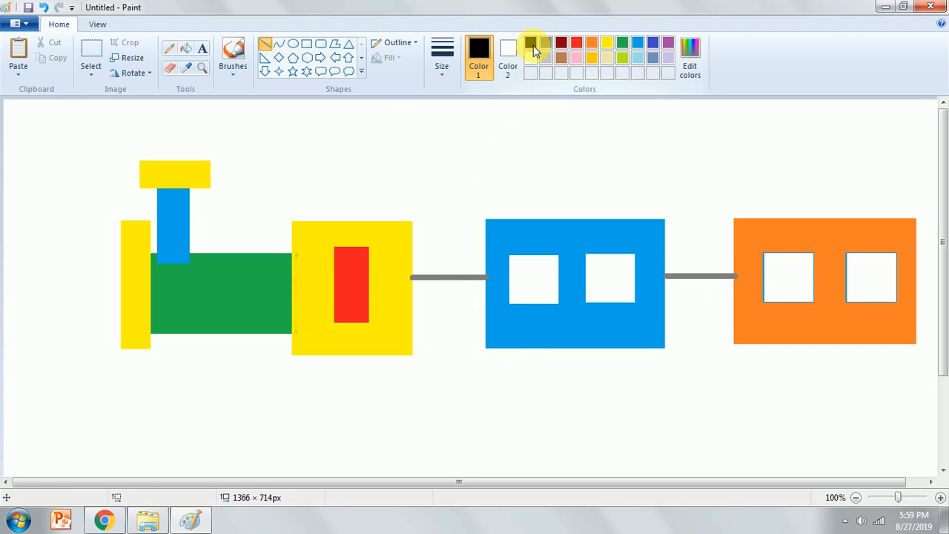
click(293, 46)
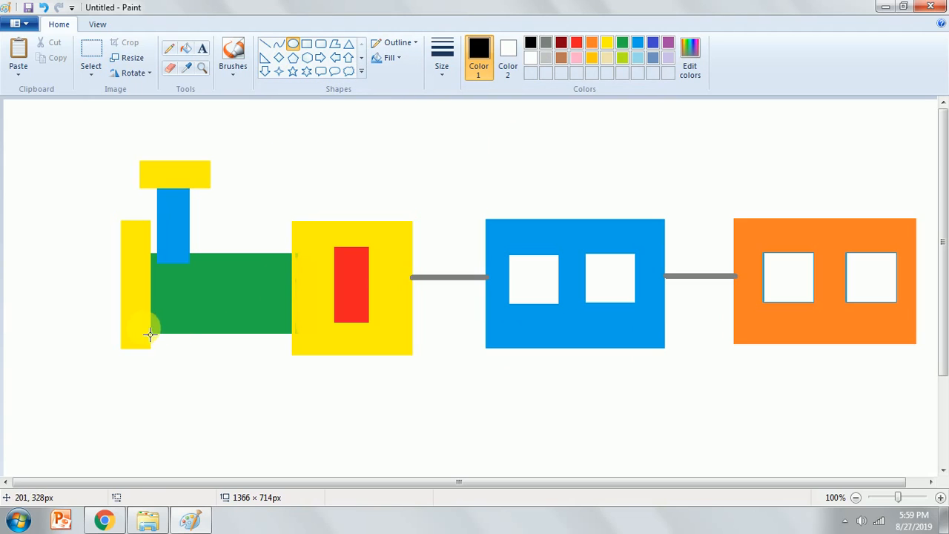
drag(147, 333, 200, 383)
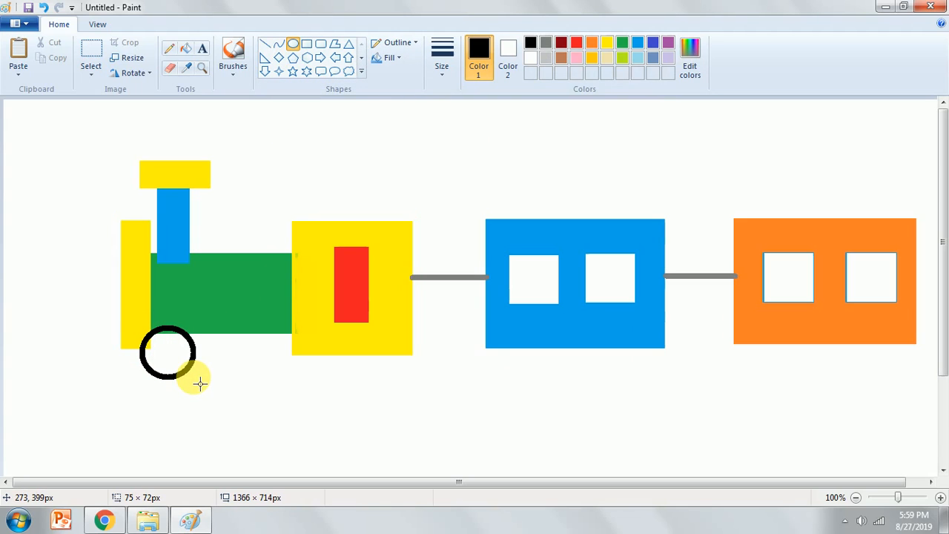
drag(200, 382, 199, 381)
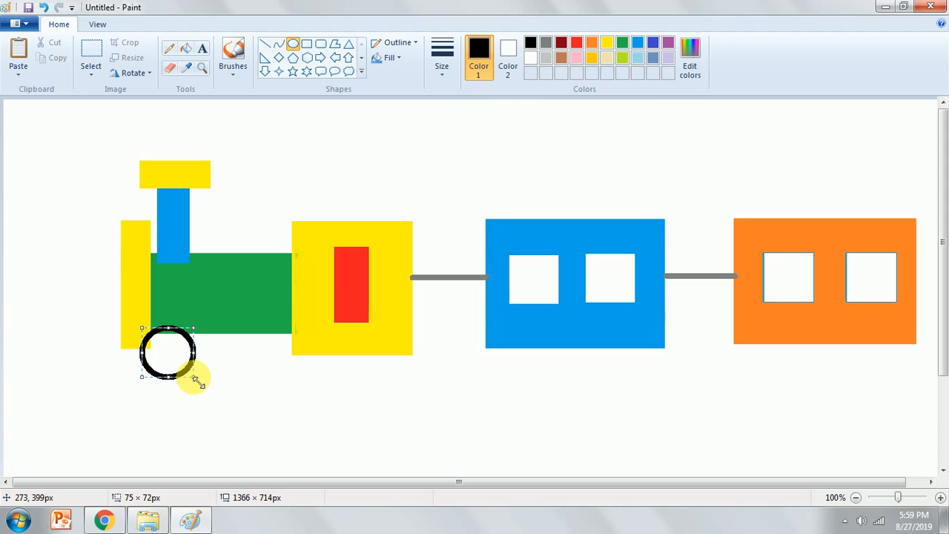
click(186, 49)
click(166, 349)
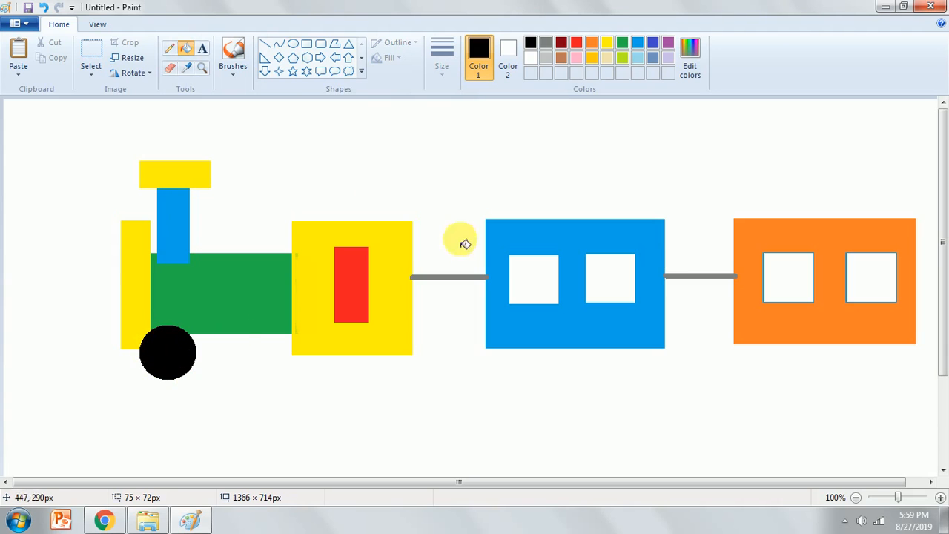
Draw a white circle about 37 × 35 px in the center of the front wheel and fill it with white
click(532, 59)
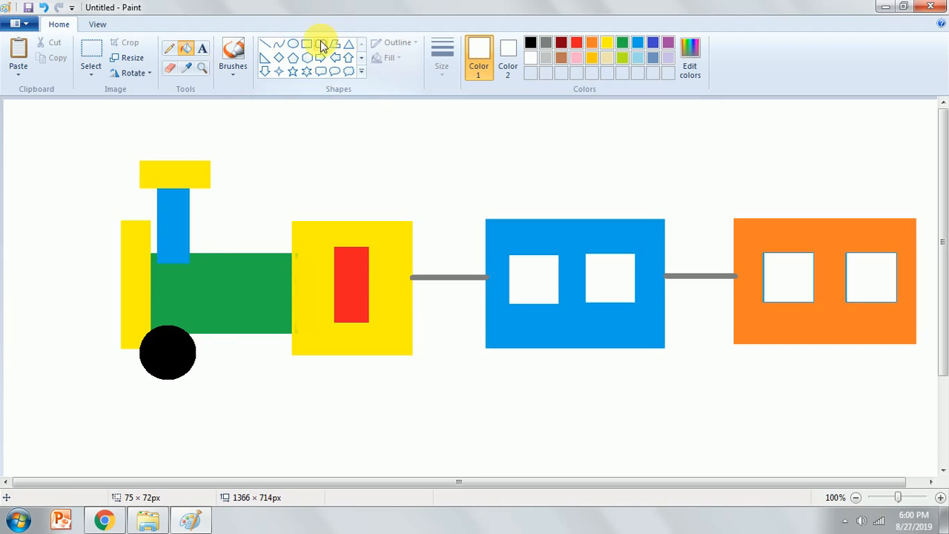
click(293, 43)
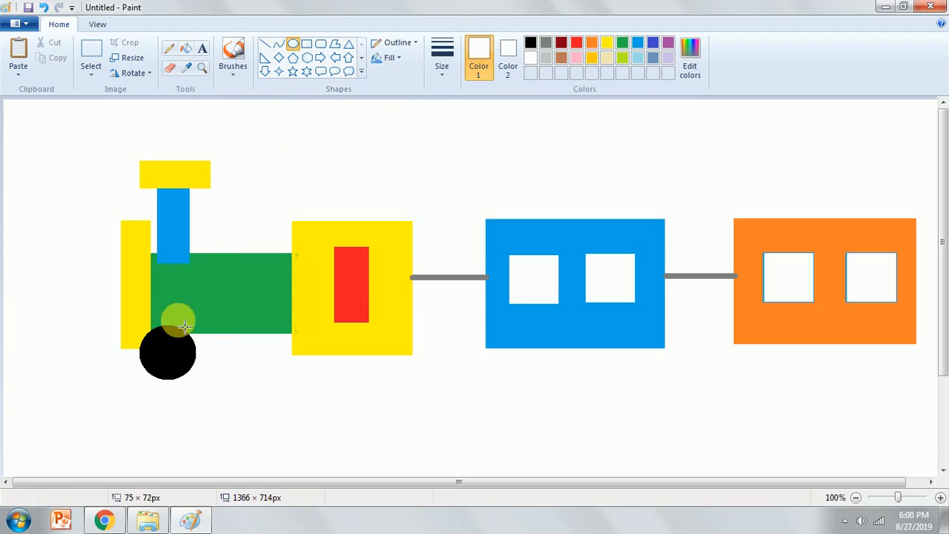
drag(162, 347, 188, 370)
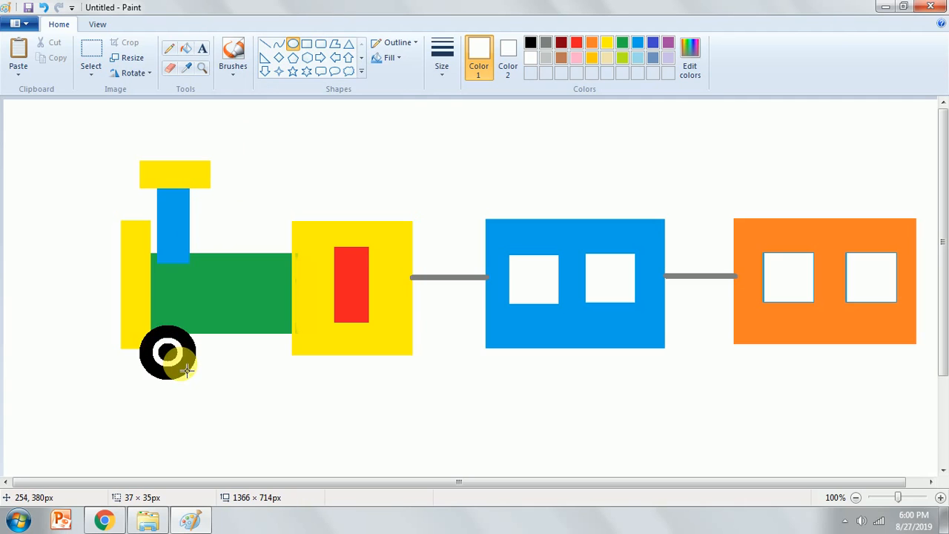
click(186, 49)
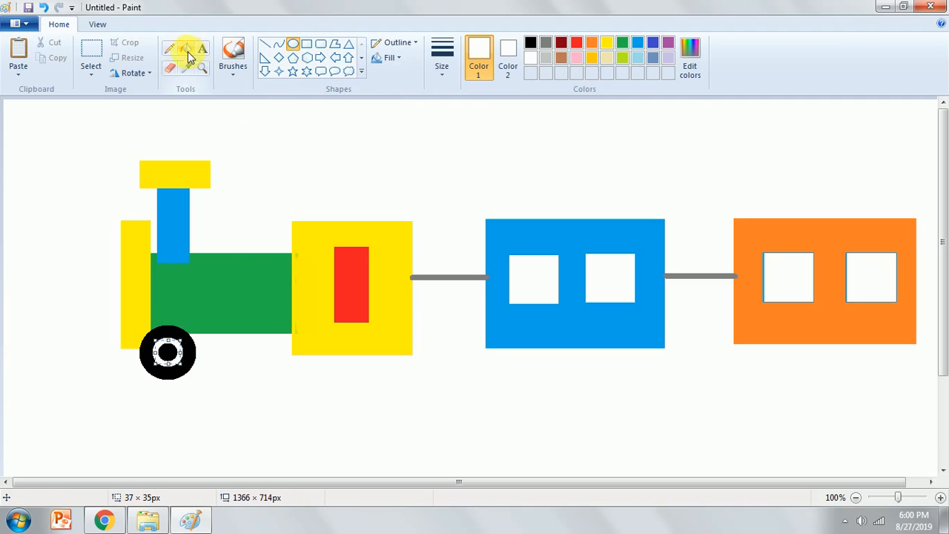
click(169, 347)
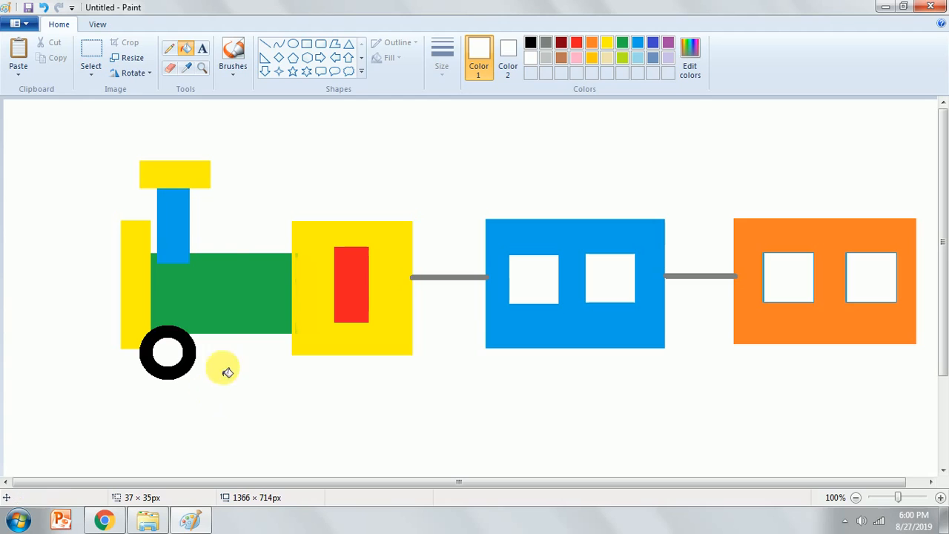
Draw a black circle outline about 64 × 64 px at the yellow cab's lower front corner
click(534, 45)
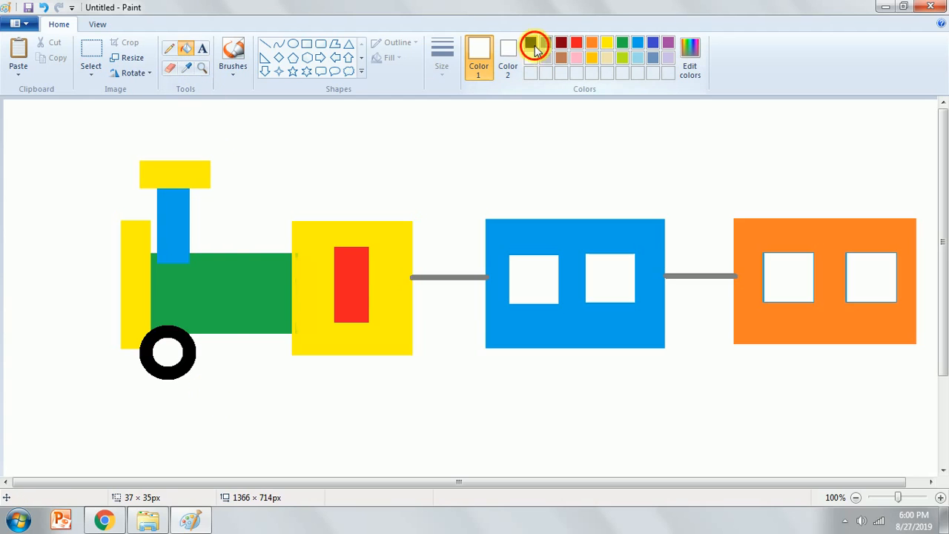
click(296, 44)
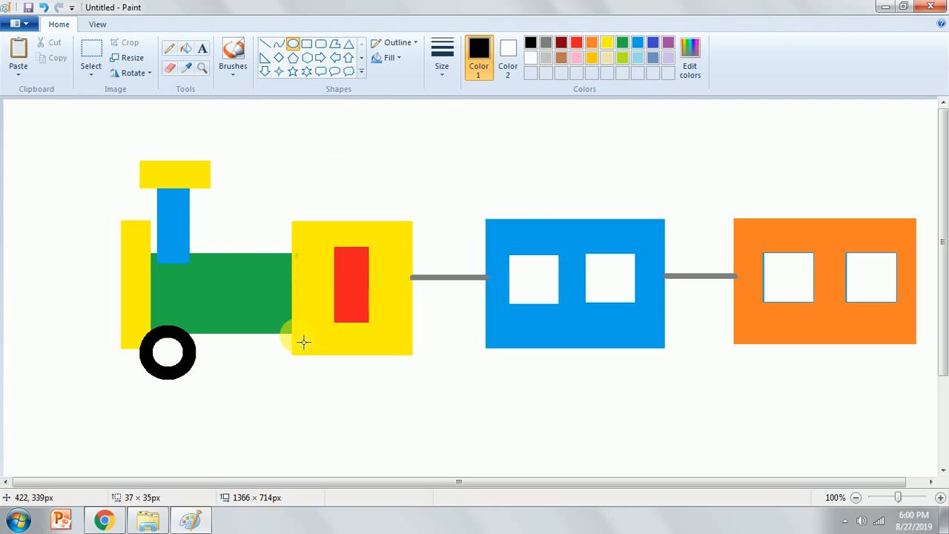
drag(301, 342, 346, 385)
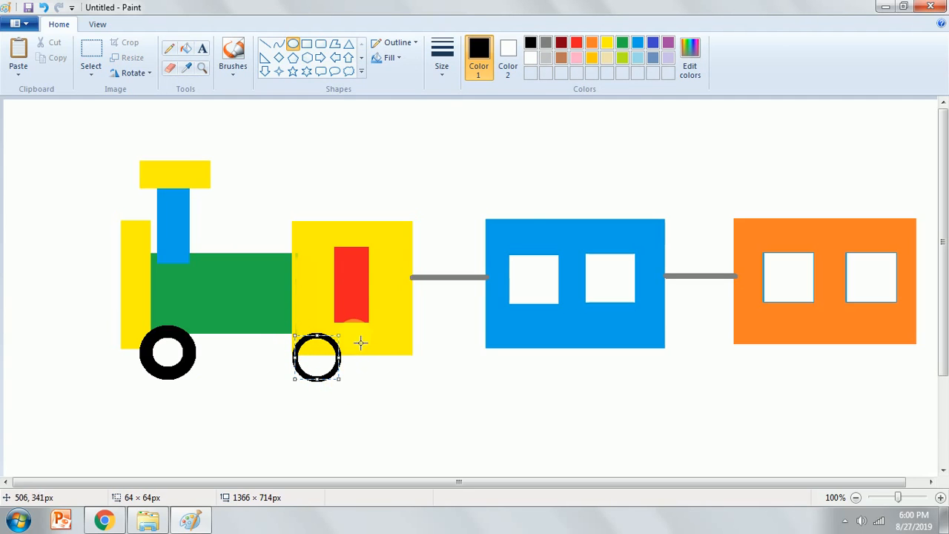
key(ctrl+v)
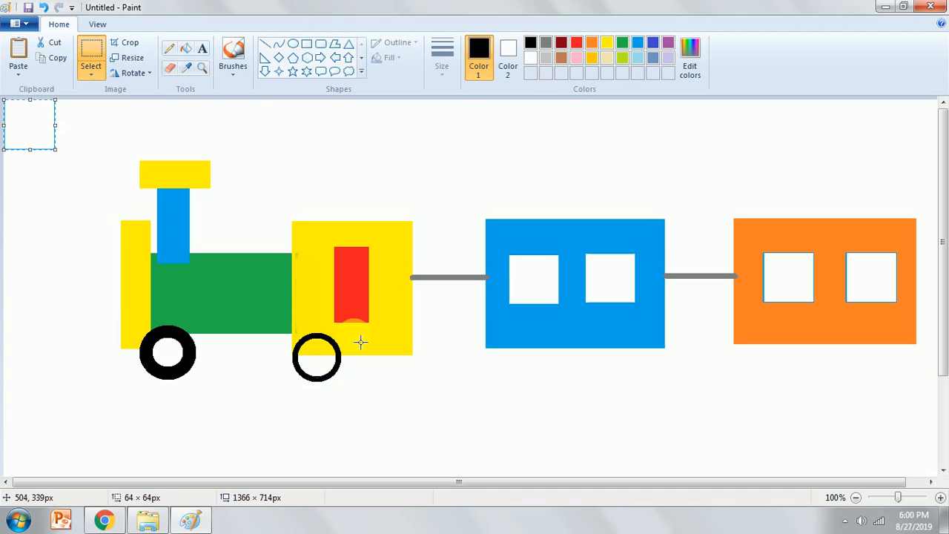
key(ctrl+z)
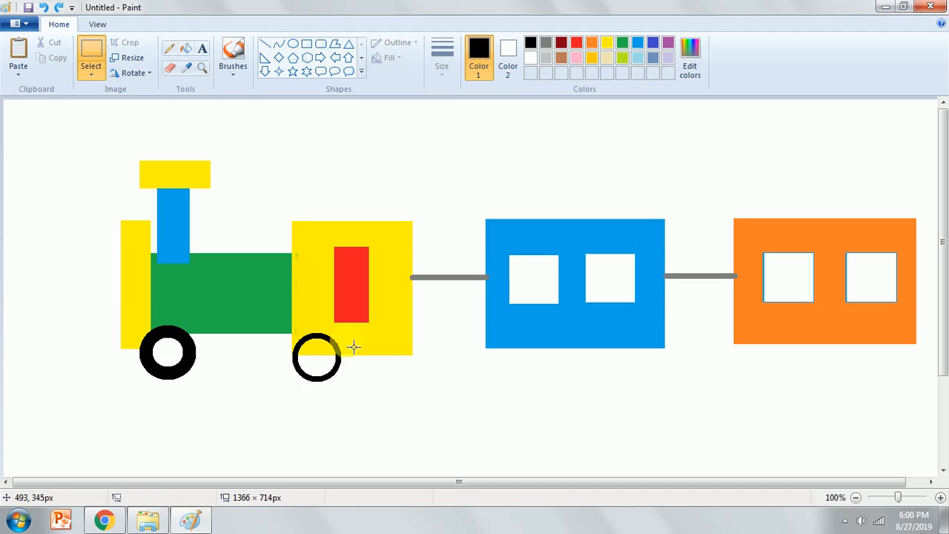
drag(373, 344, 399, 385)
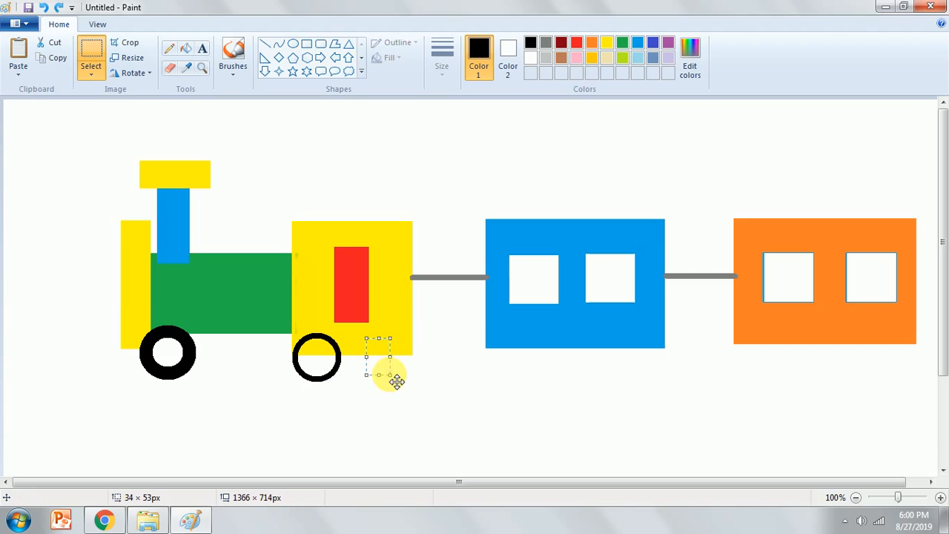
click(350, 121)
Draw black circle outlines about 65 × 66 px at the cab's lower rear corner and 71 × 68 px at the blue wagon's lower front corner
click(293, 43)
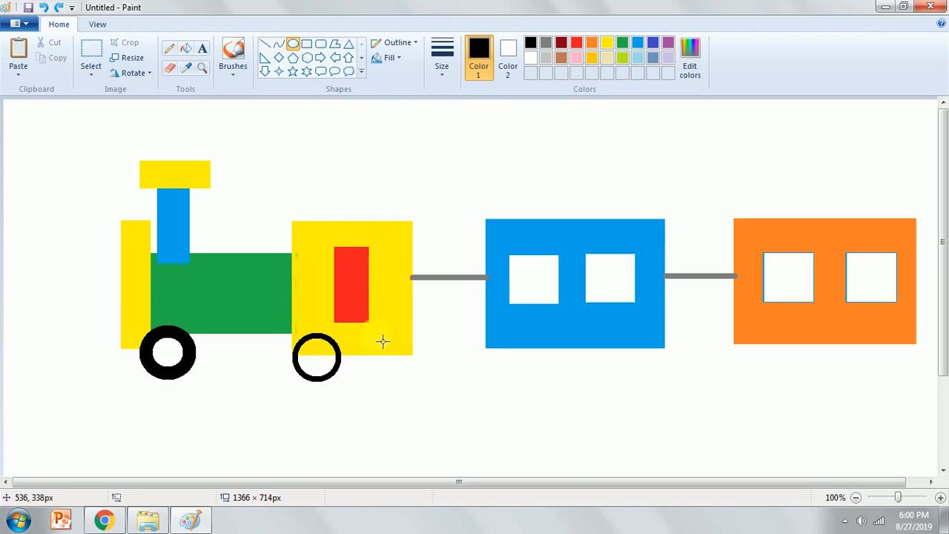
drag(387, 347, 426, 384)
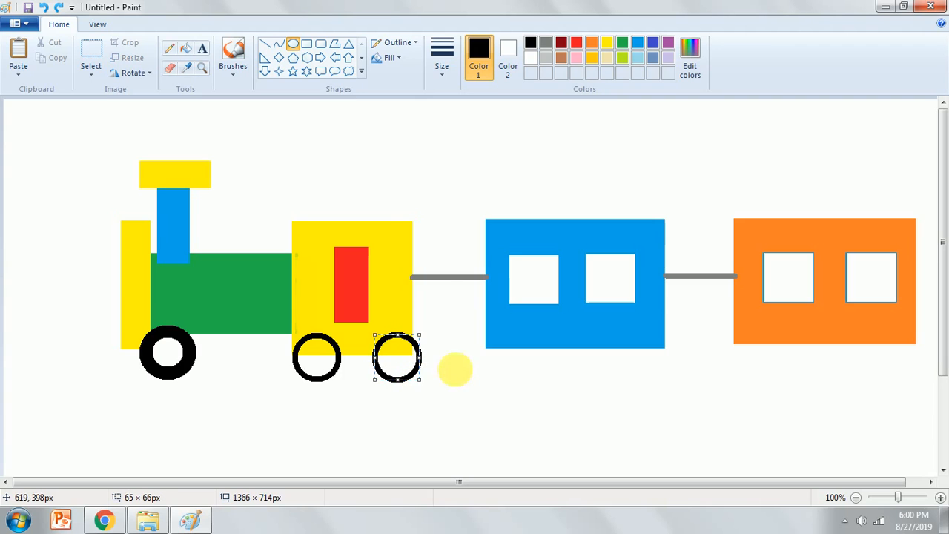
drag(483, 333, 535, 383)
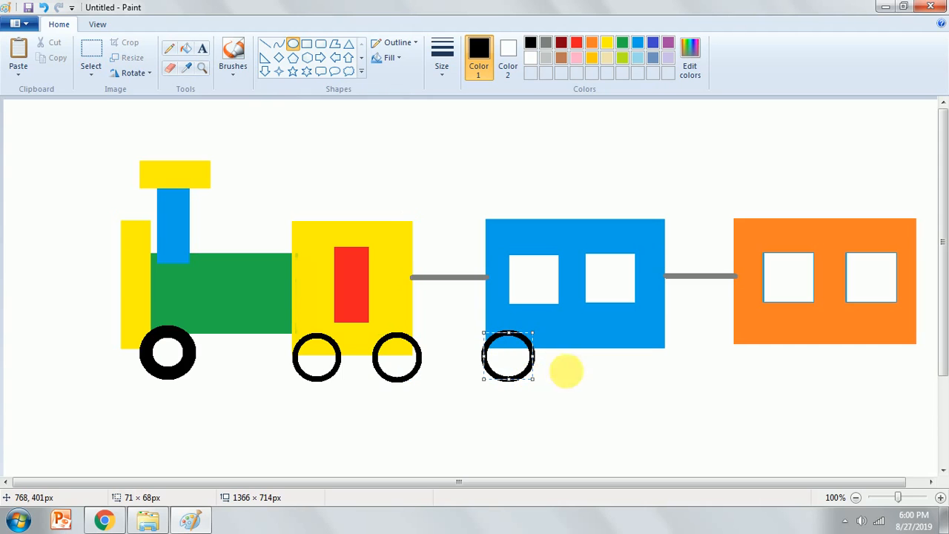
drag(638, 328, 692, 385)
key(ctrl+z)
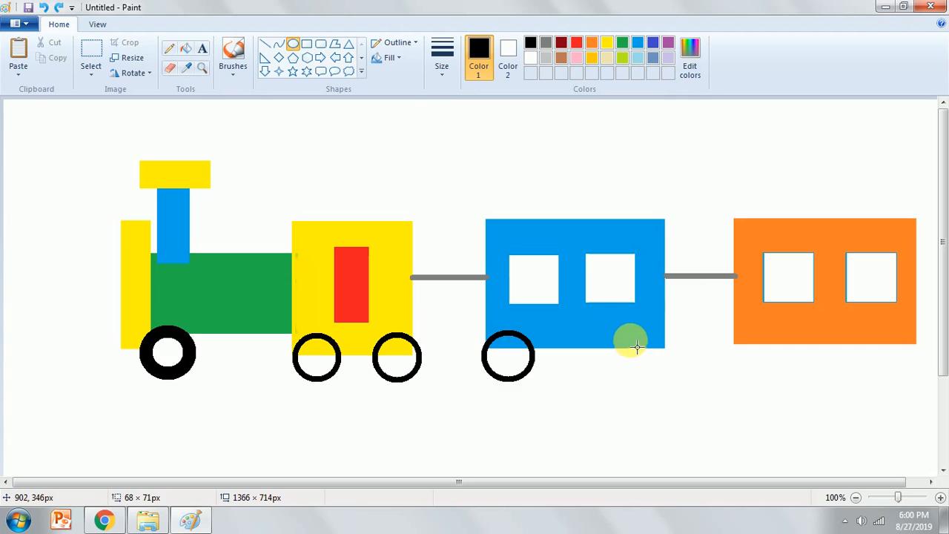
drag(637, 342, 683, 385)
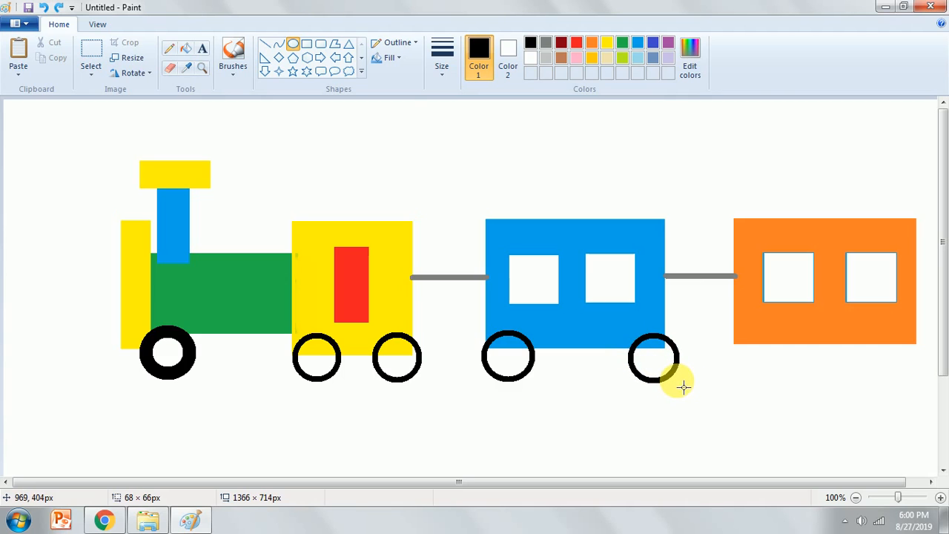
key(ctrl+z)
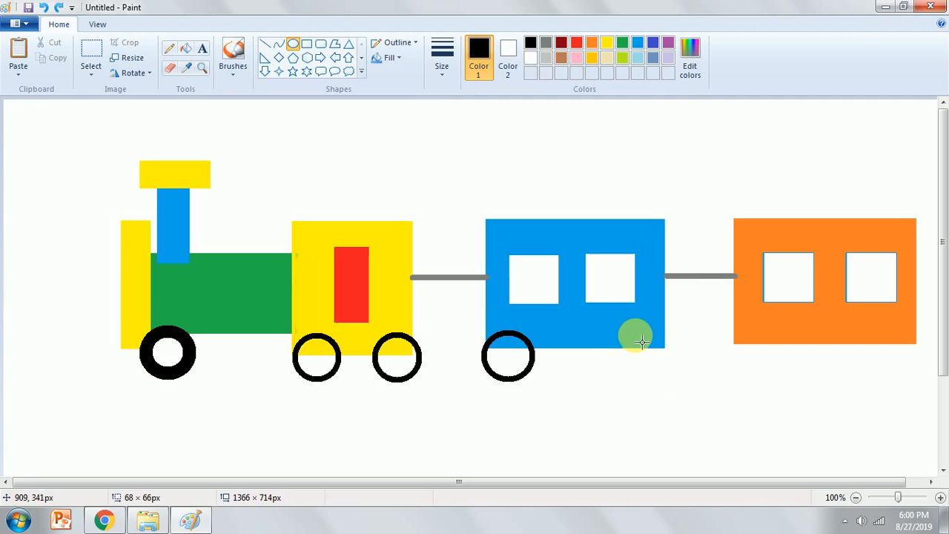
Draw black circle outlines about 68 × 66 px at the blue wagon's lower rear corner and 69 × 63 and 66 × 61 px at the orange wagon's lower corners
drag(635, 332, 684, 379)
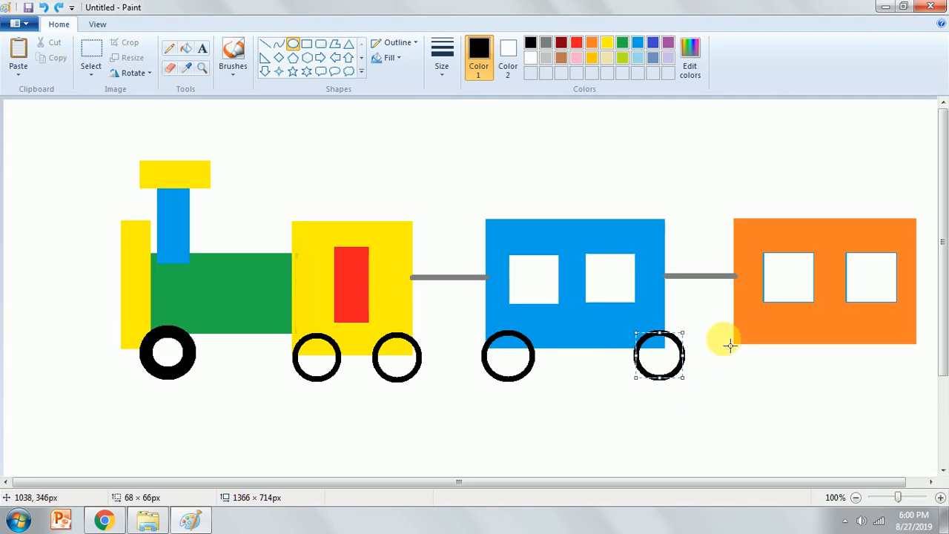
drag(725, 337, 774, 381)
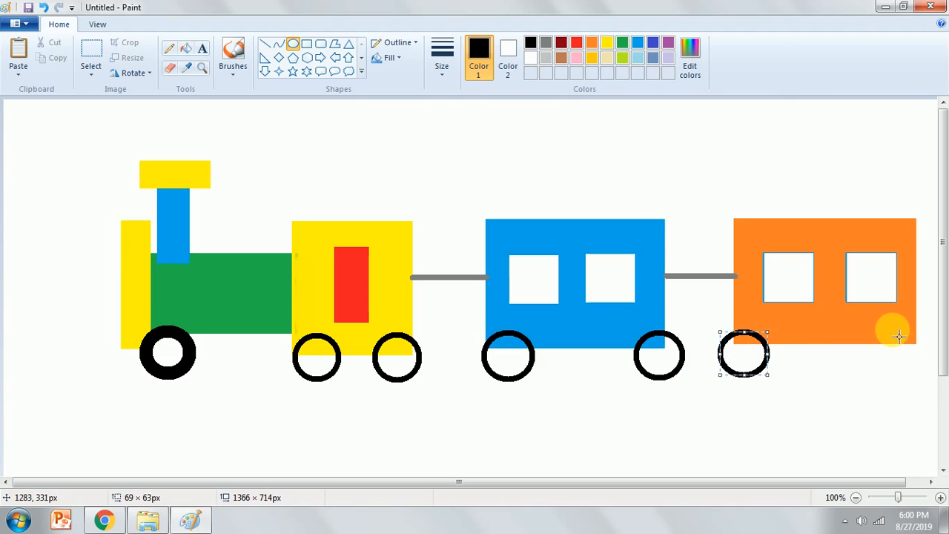
drag(895, 335, 933, 376)
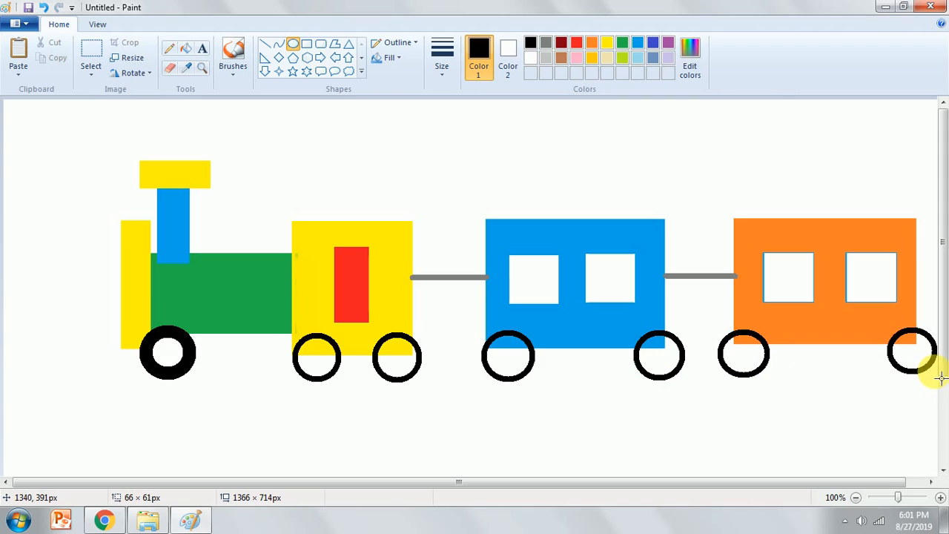
Fill the six outlined wheels under the cab, blue wagon and orange wagon with black
click(185, 48)
click(327, 356)
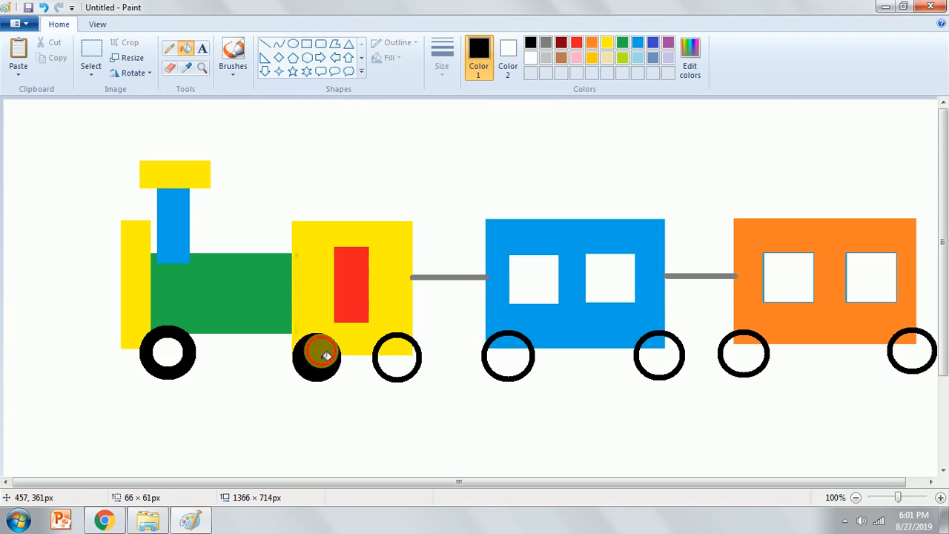
click(404, 358)
click(510, 350)
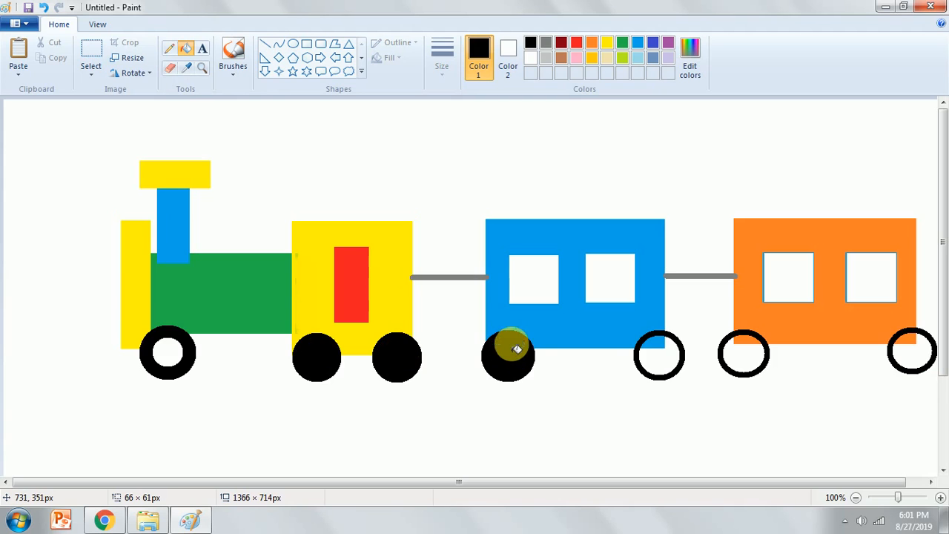
click(661, 353)
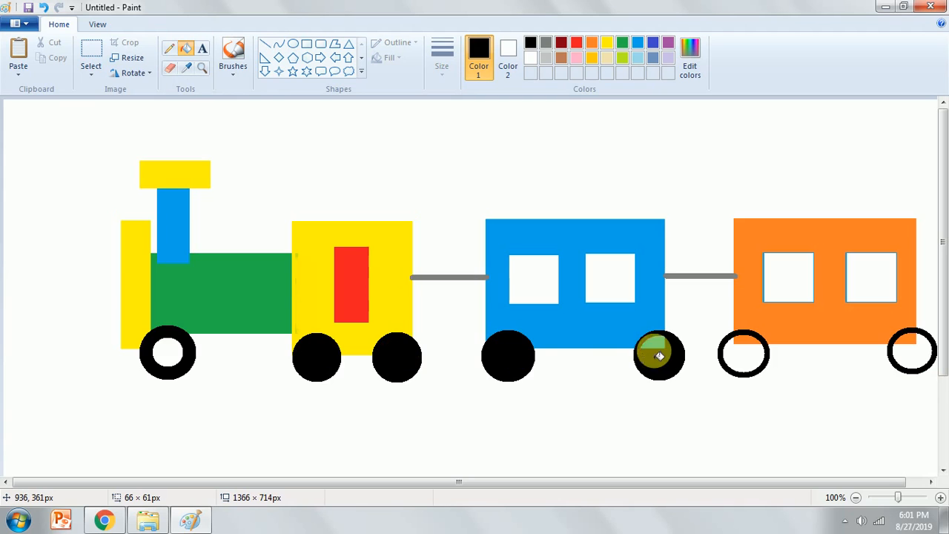
click(744, 354)
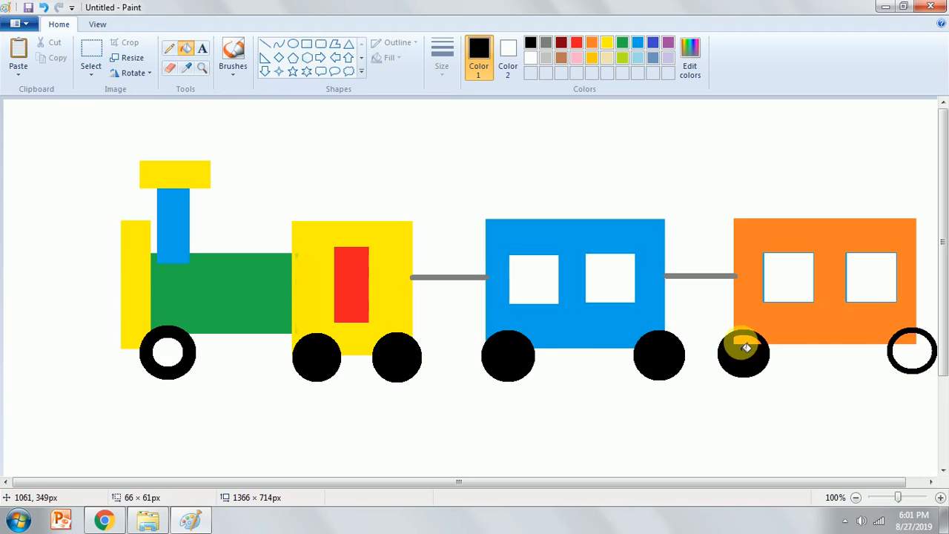
click(914, 343)
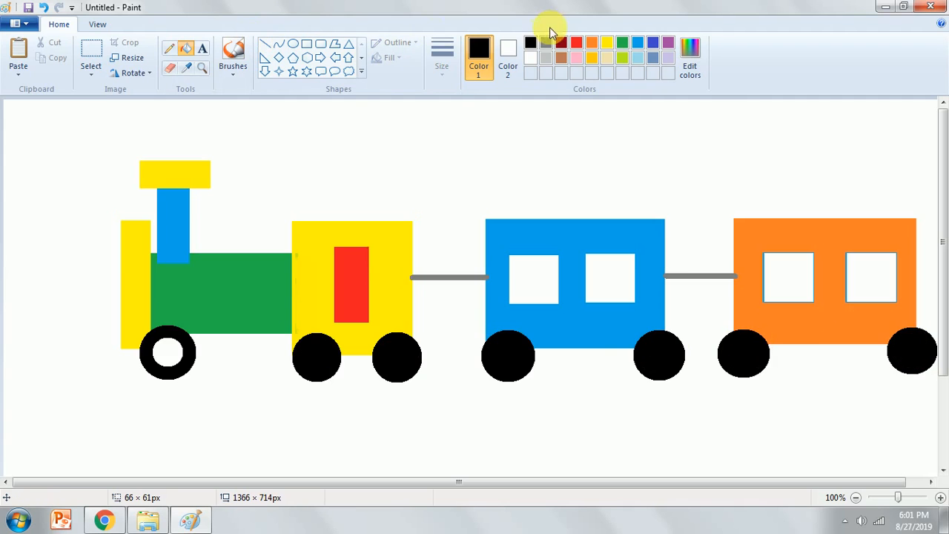
Draw a white circle about 36 × 35 px in the center of the cab's front wheel
click(531, 58)
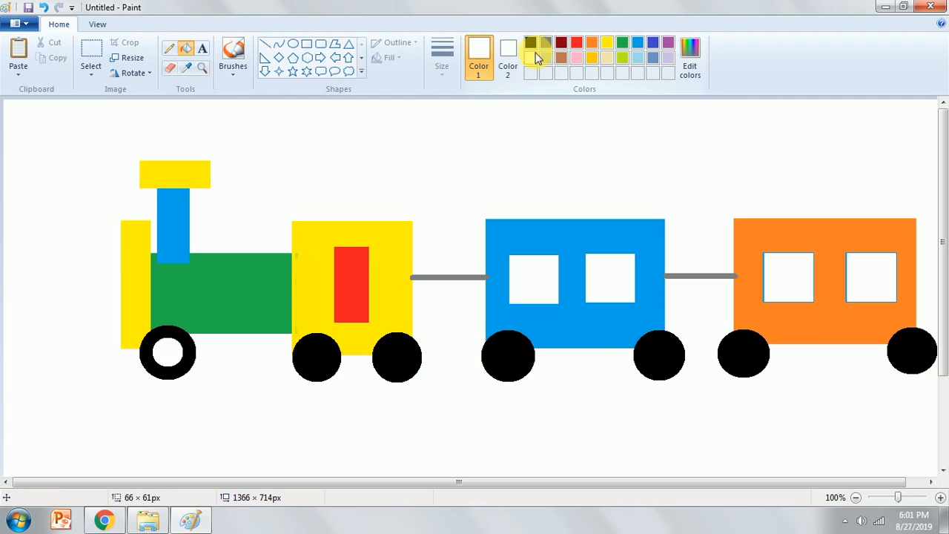
click(294, 44)
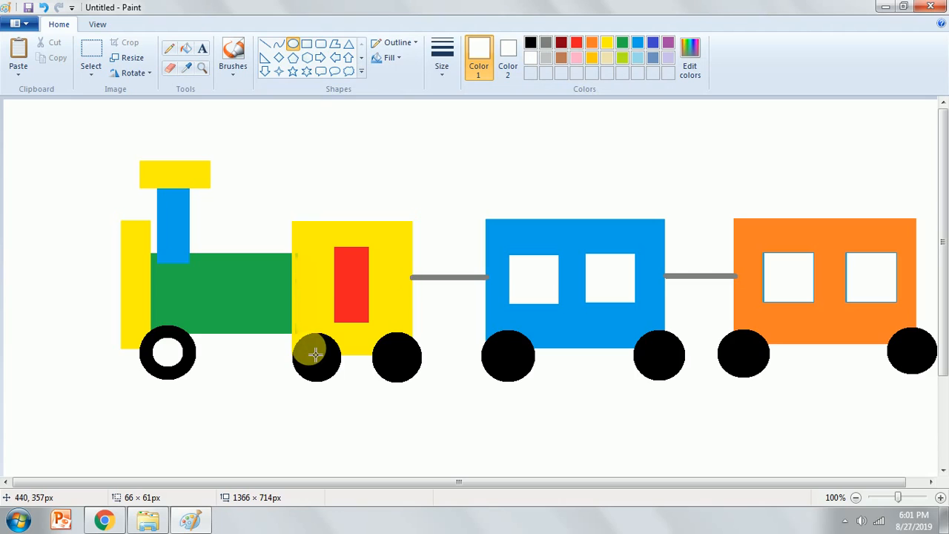
drag(315, 353, 336, 375)
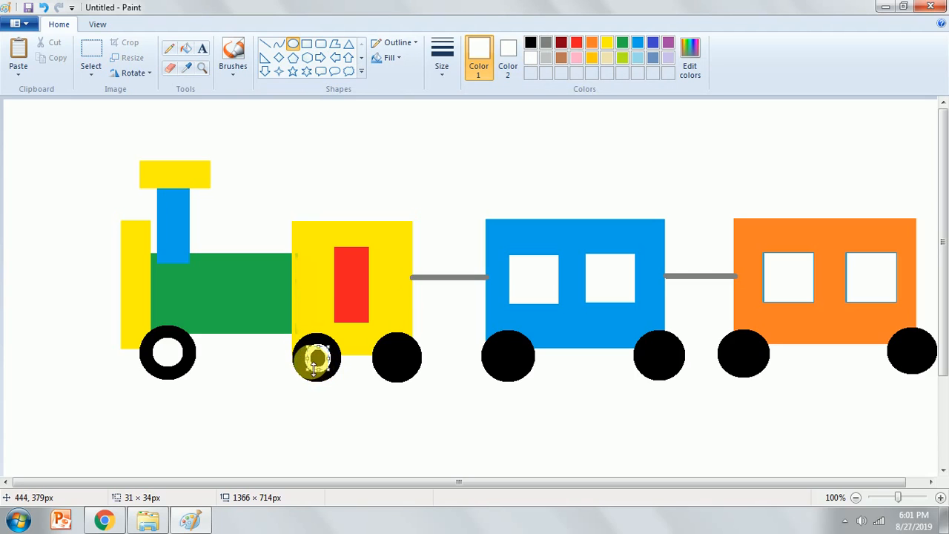
drag(306, 359, 308, 369)
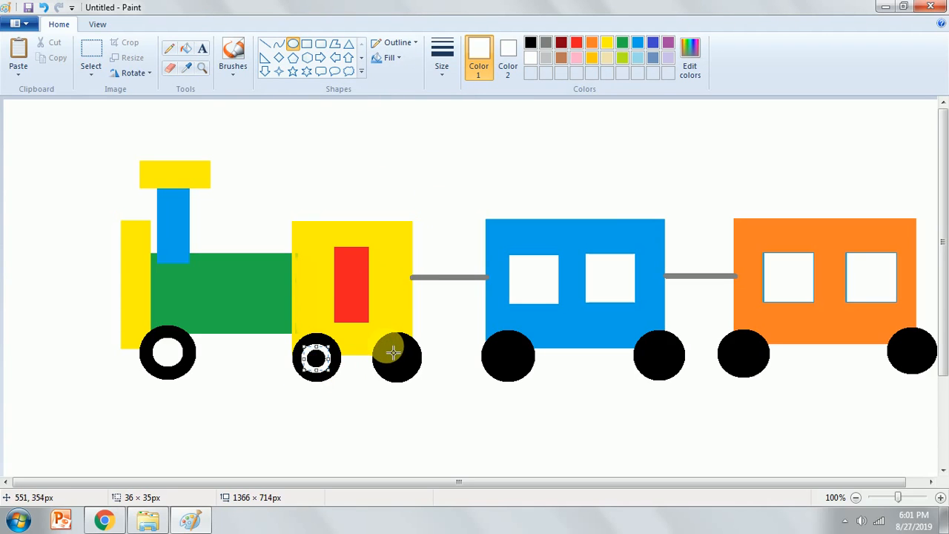
Draw centered white circles on the cab's rear wheel and, about 39 × 39 px, on the blue wagon's front wheel
drag(391, 355, 418, 376)
key(ctrl+z)
mouse_move(496, 346)
mouse_down()
mouse_move(527, 378)
mouse_move(513, 350)
mouse_up()
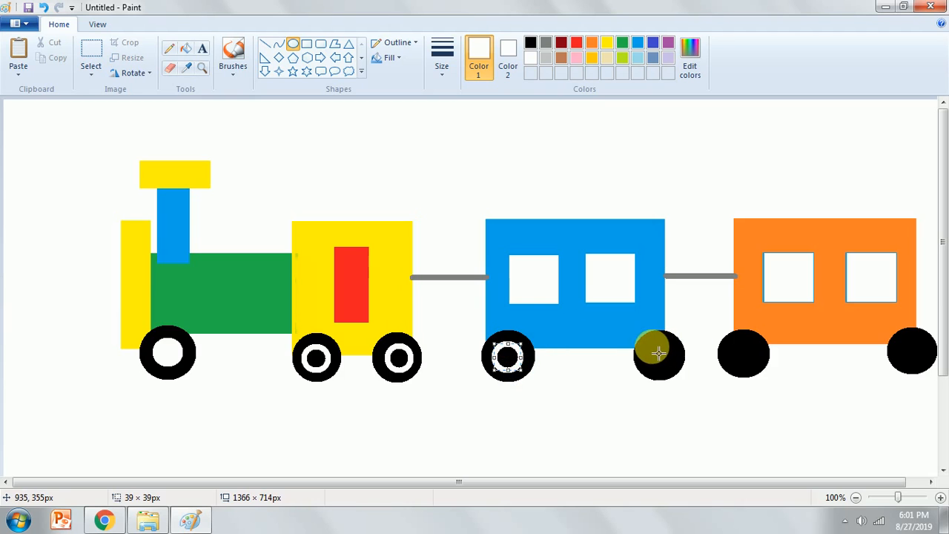
Draw centered white circles about 32 × 33 px on the blue wagon's rear wheel and 38 × 33 and 35 × 33 px on the orange wagon's wheels
drag(656, 353, 678, 375)
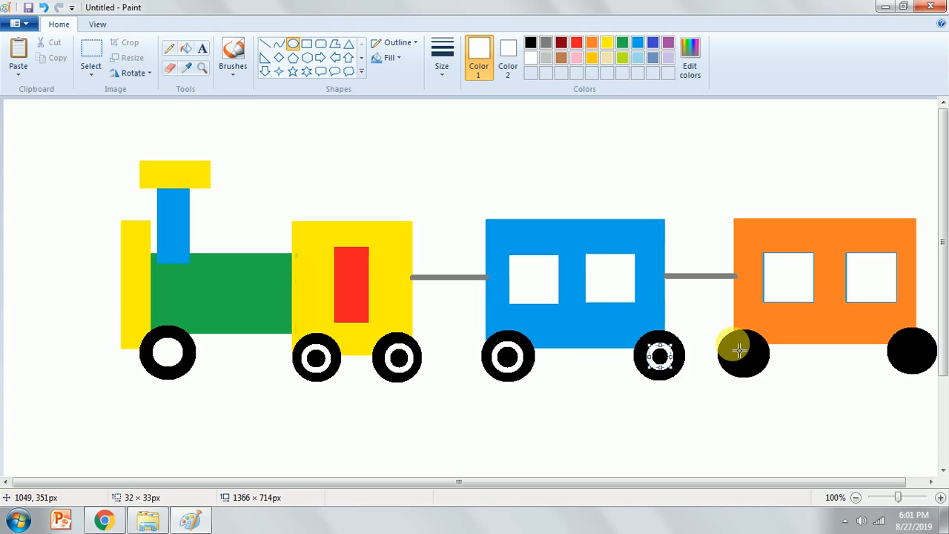
drag(732, 344, 765, 372)
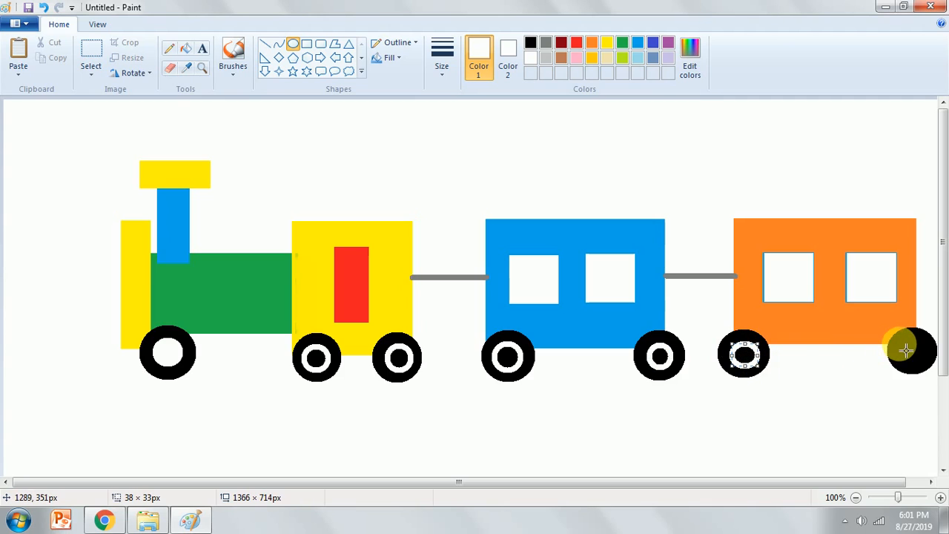
drag(907, 347, 931, 371)
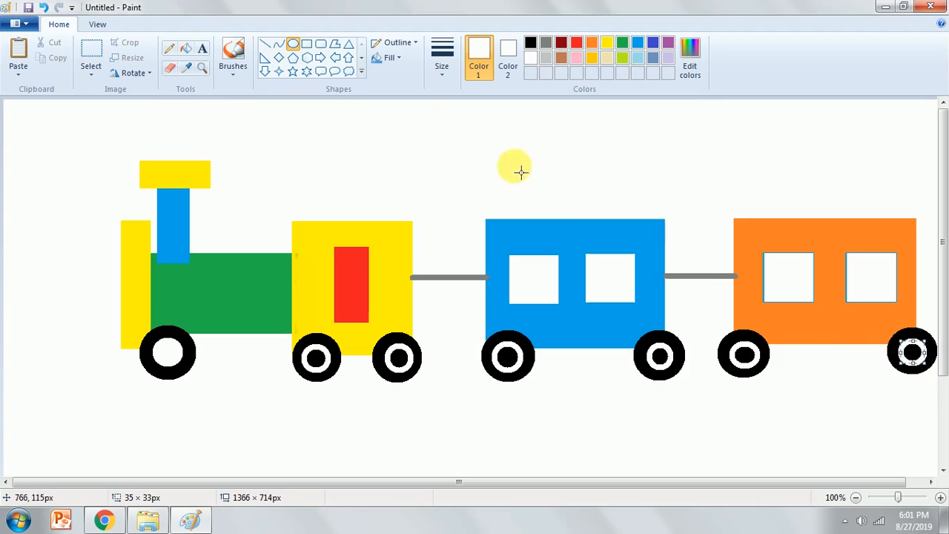
Fill the black centers of the six ringed wheels under the cab and both wagons with white
click(186, 48)
click(316, 359)
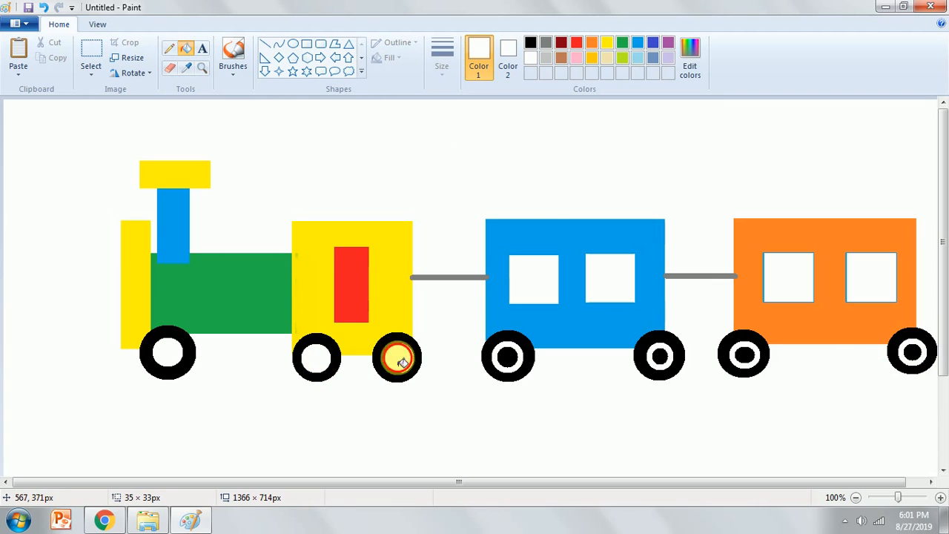
click(397, 358)
click(508, 361)
click(659, 355)
click(741, 356)
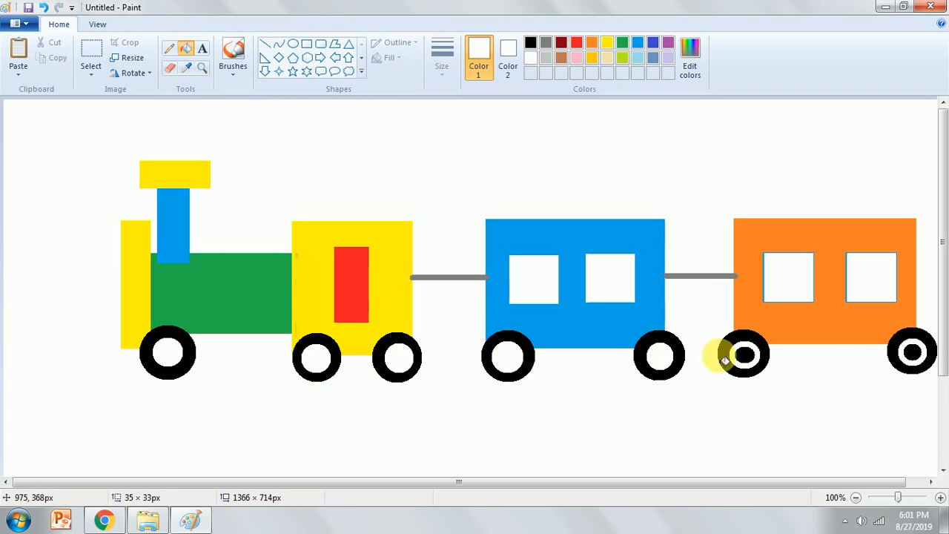
click(911, 352)
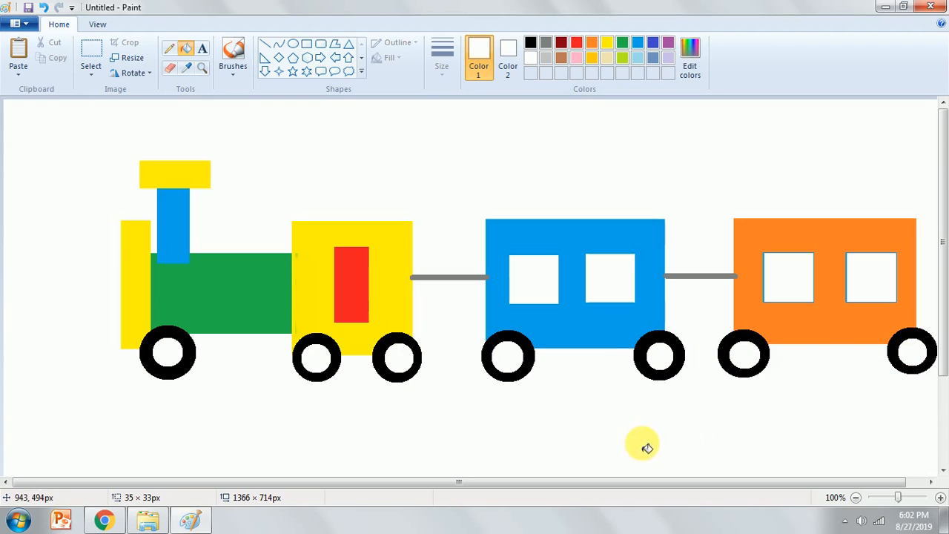
Draw a roof rectangle about 213 × 34 px on top of the yellow cab and make its outline and fill orange
click(594, 57)
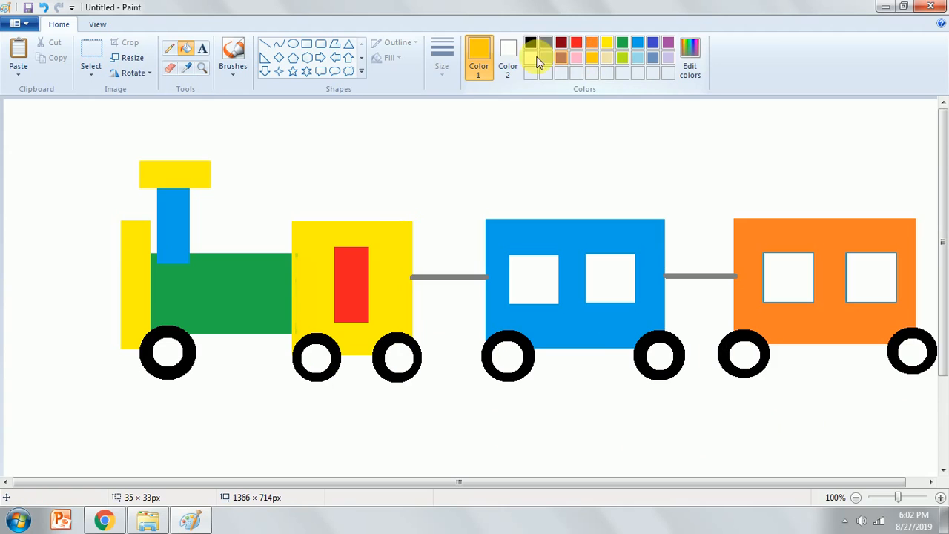
click(307, 44)
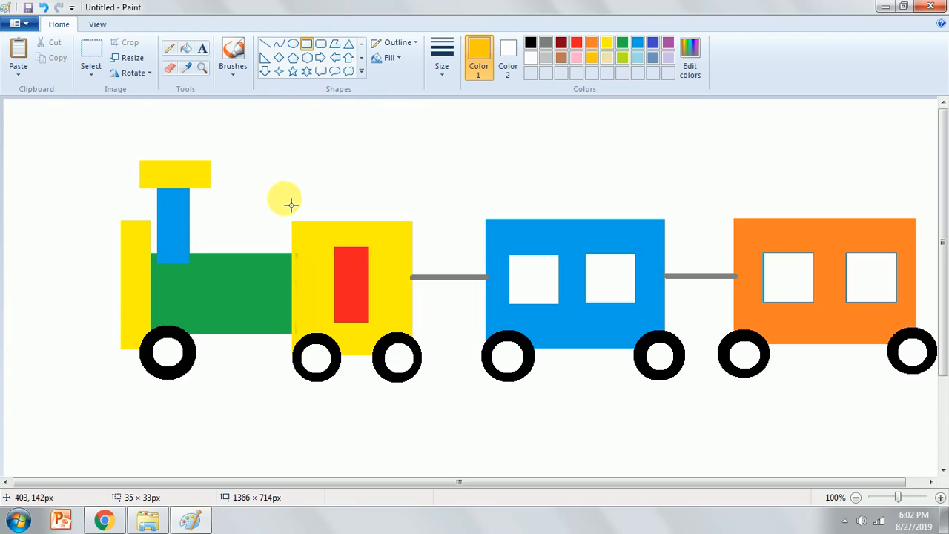
drag(285, 203, 431, 225)
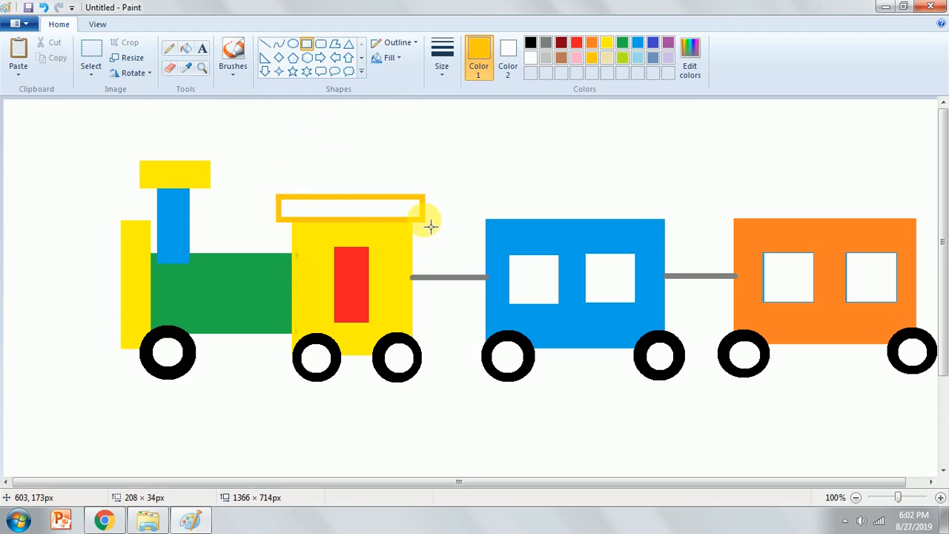
click(591, 43)
click(186, 49)
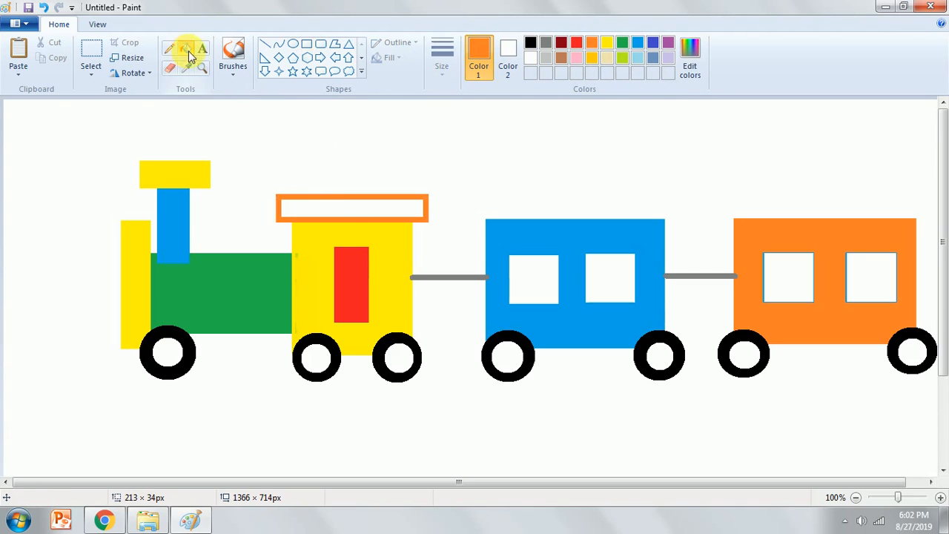
click(326, 211)
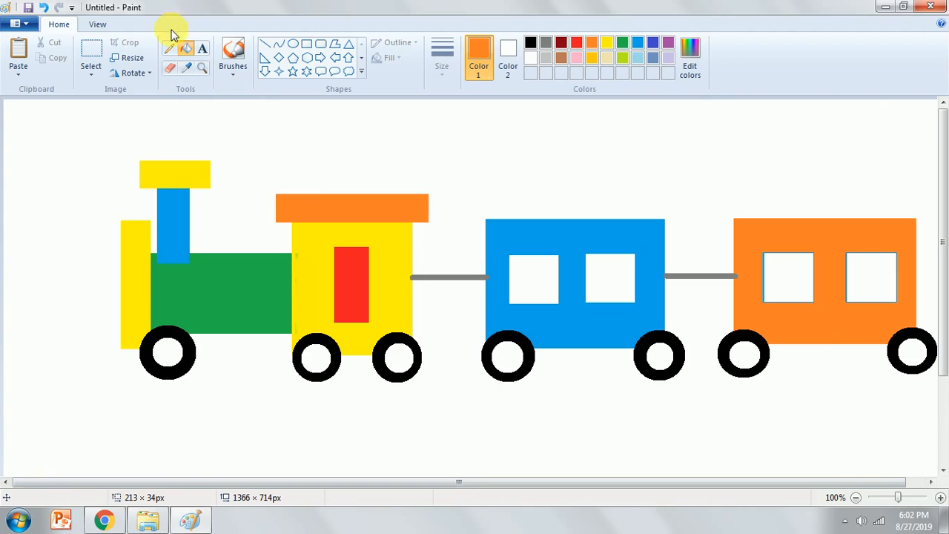
Start a text box above the cab roof with font size 36 and dark red text
click(201, 54)
click(361, 121)
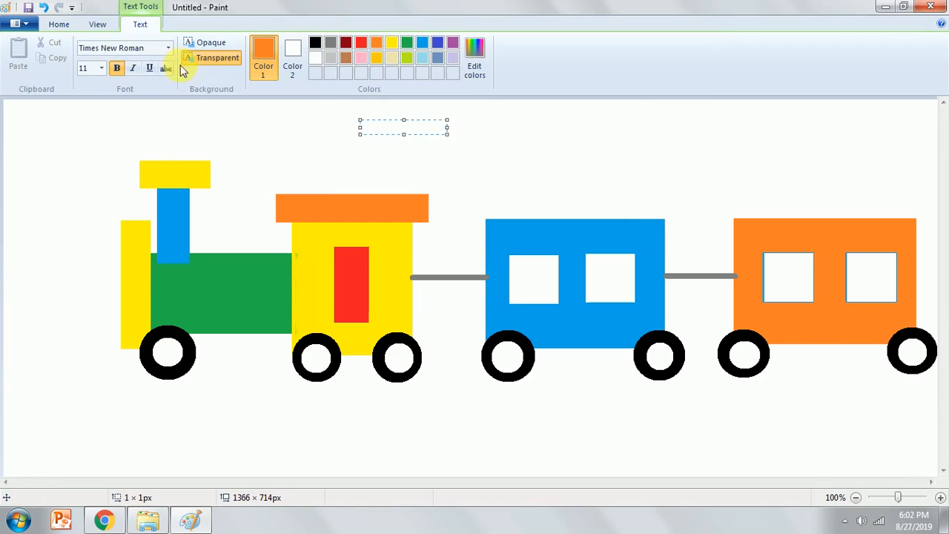
click(102, 67)
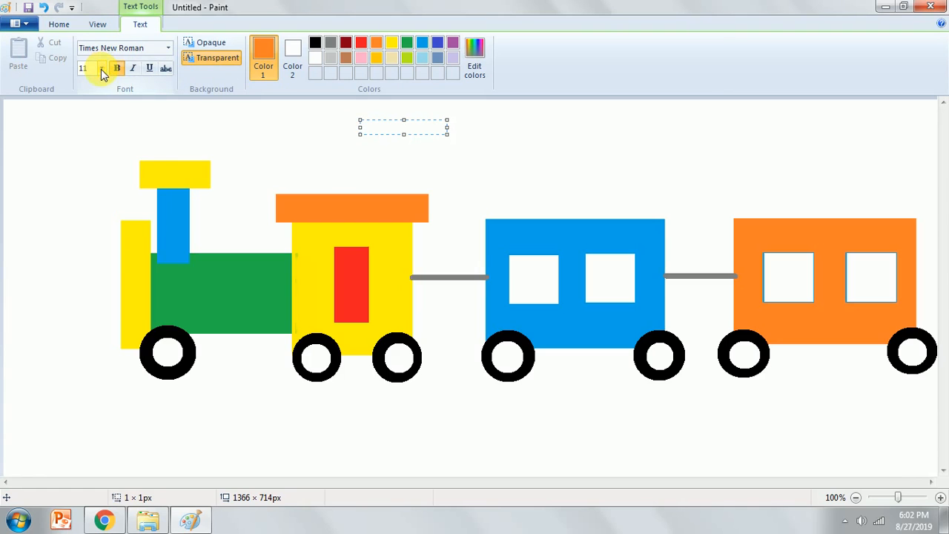
click(102, 70)
click(102, 72)
click(101, 72)
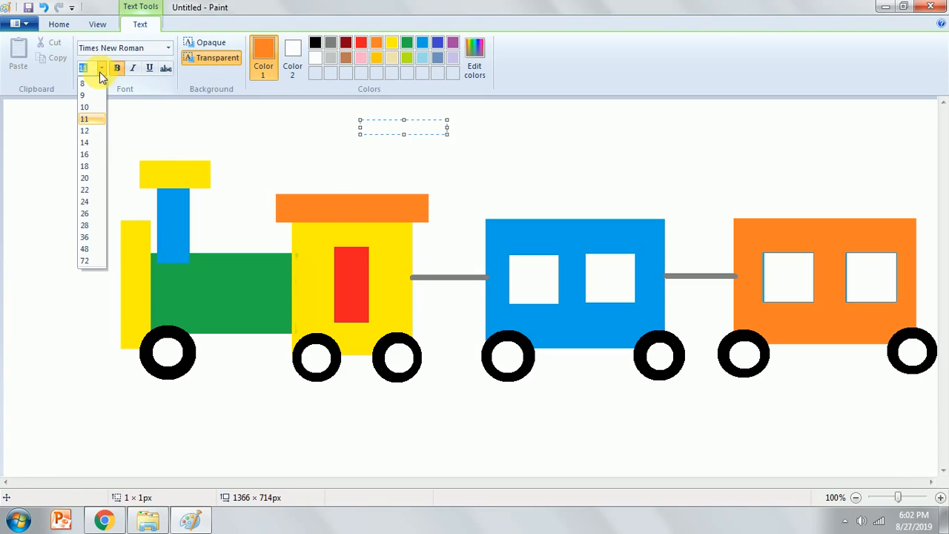
click(84, 237)
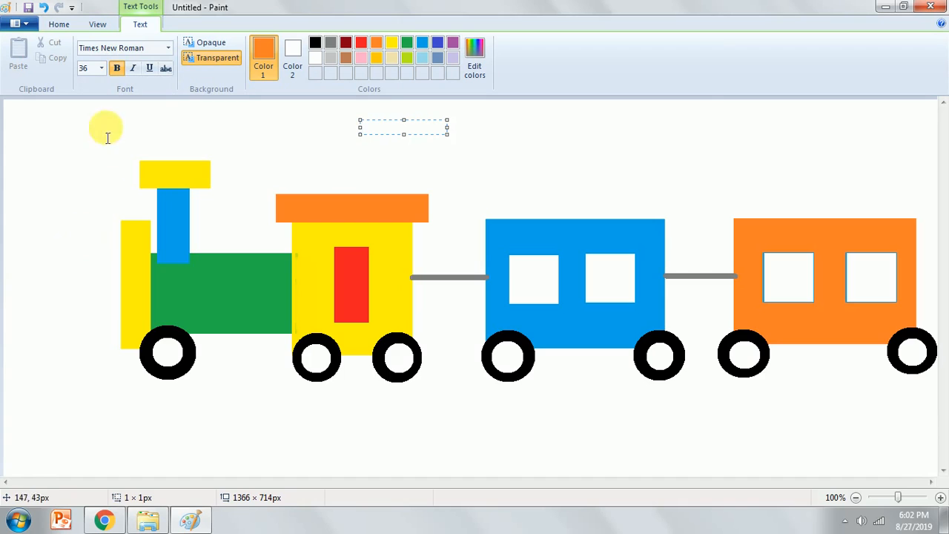
click(345, 43)
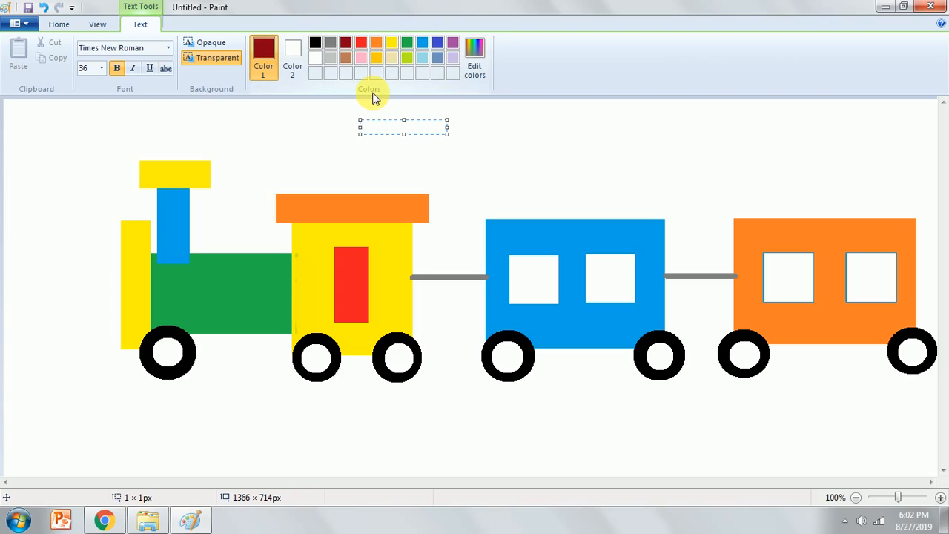
Enter the title "Chu Chu Train" and fit it on one line by widening its box to about 351 px, moved slightly up
text(Chu)
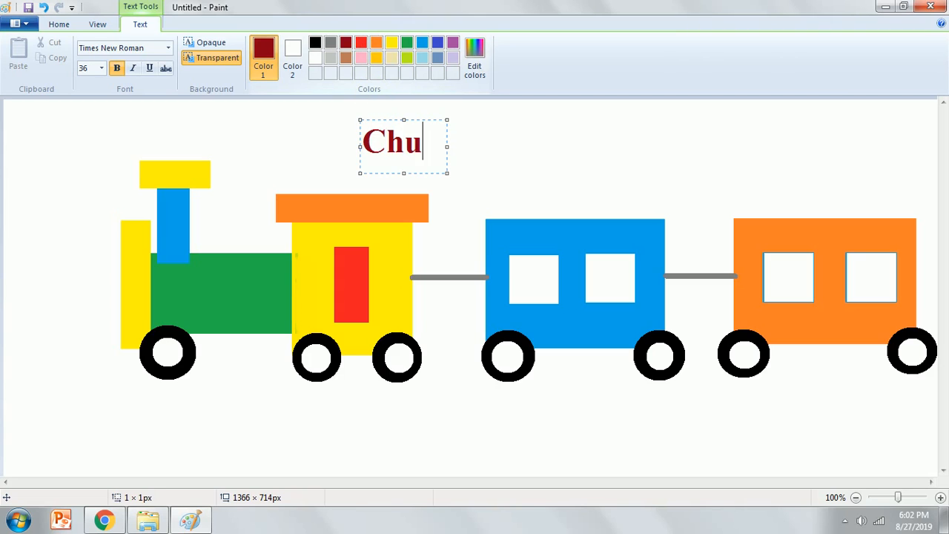
text( Chu )
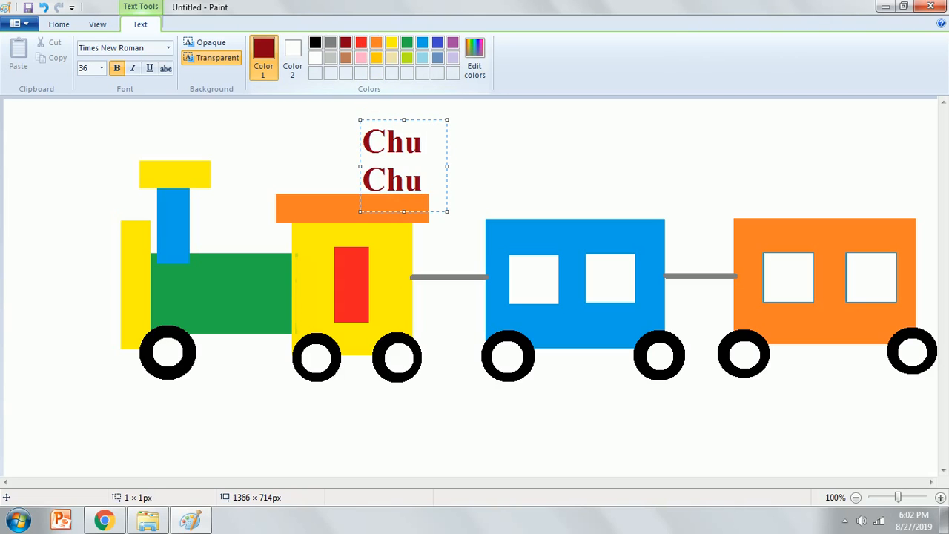
text(Train)
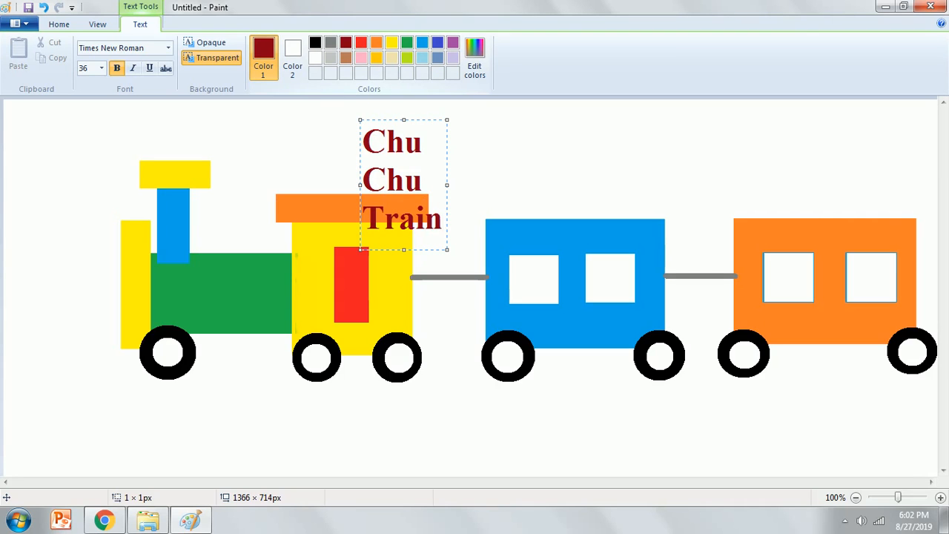
click(447, 191)
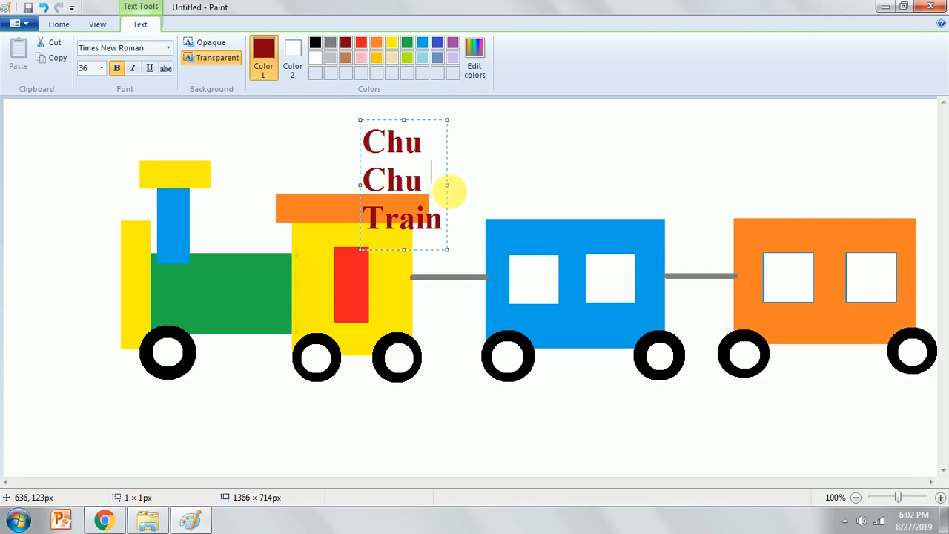
drag(545, 176, 608, 167)
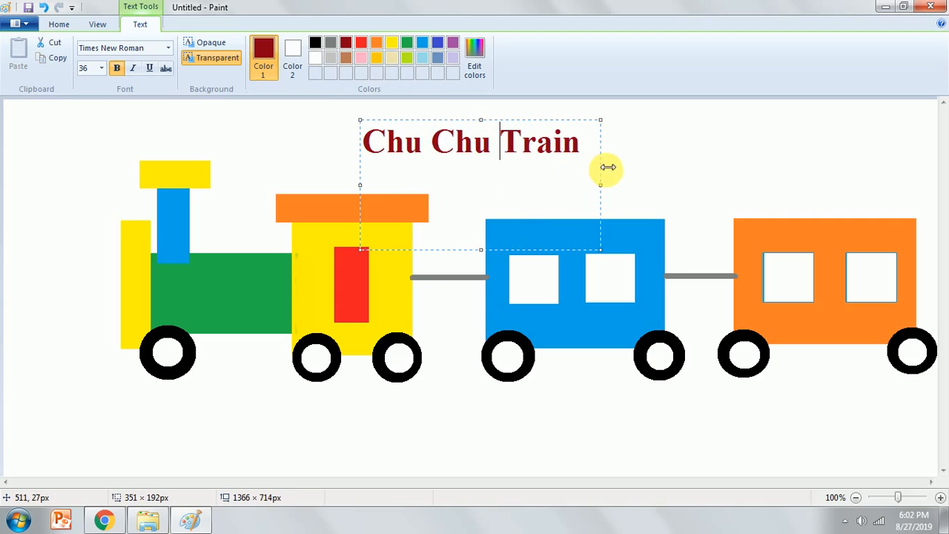
click(482, 215)
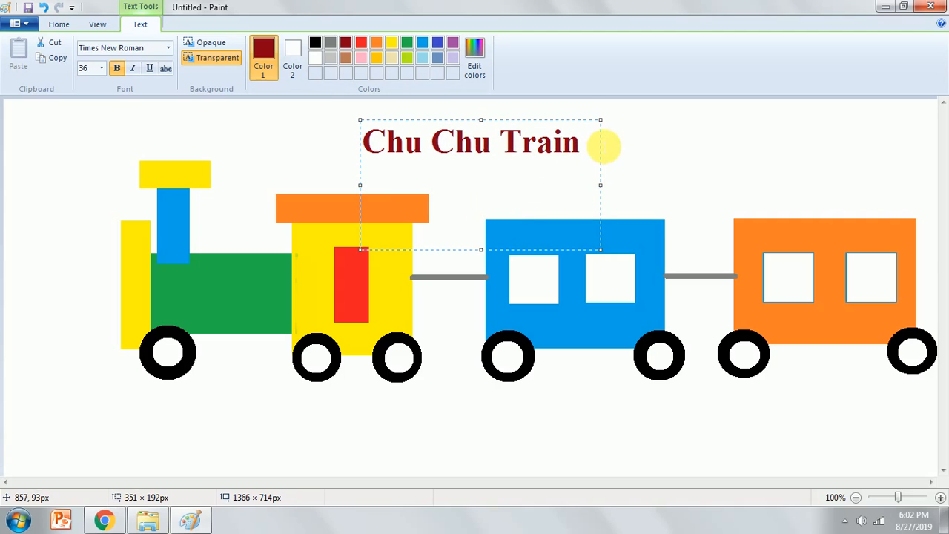
drag(591, 128, 590, 118)
Enlarge the whole title to font size 48 and widen its box to about 478 px so it stays on one line
click(473, 132)
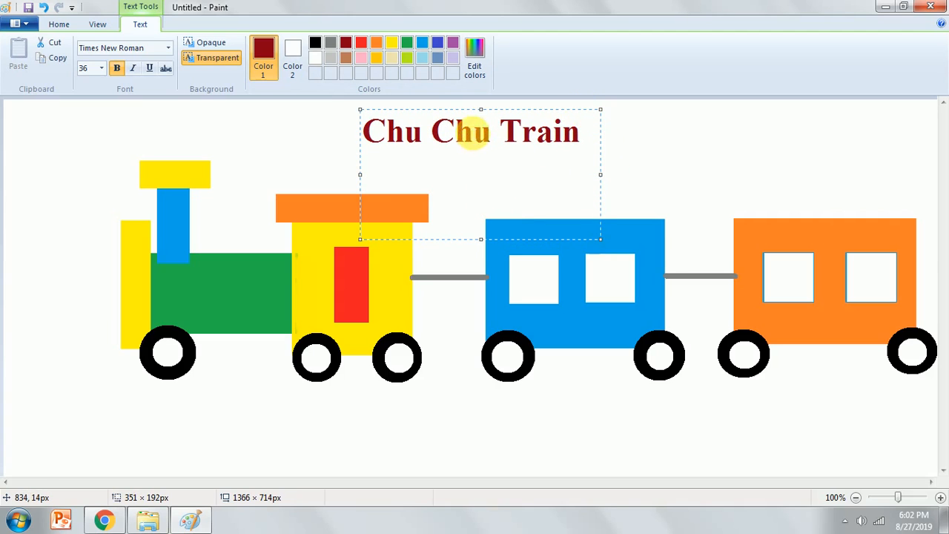
key(ctrl+a)
click(100, 68)
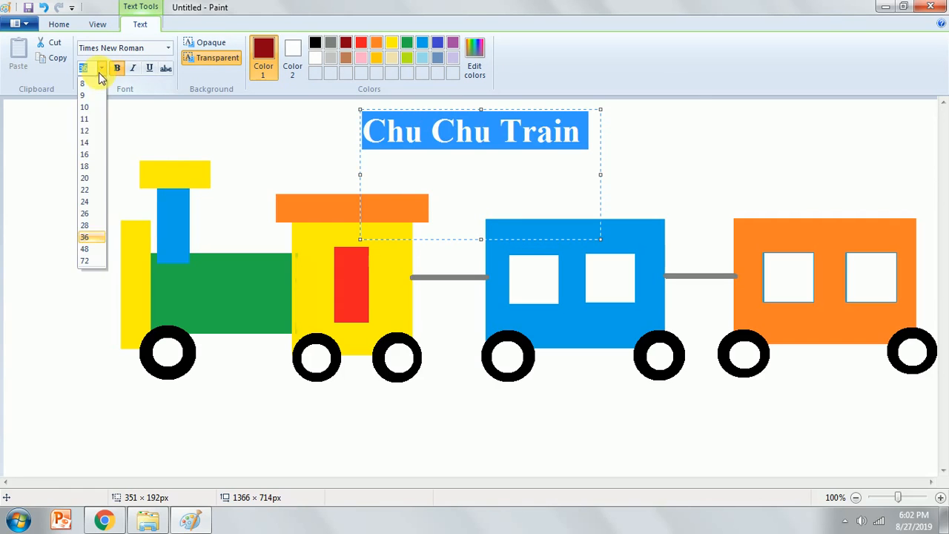
click(88, 251)
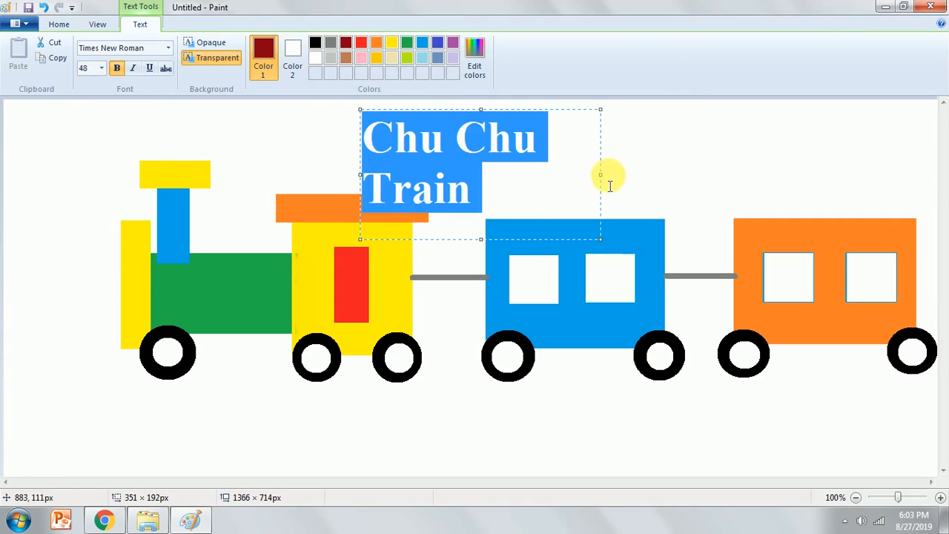
drag(608, 178, 695, 168)
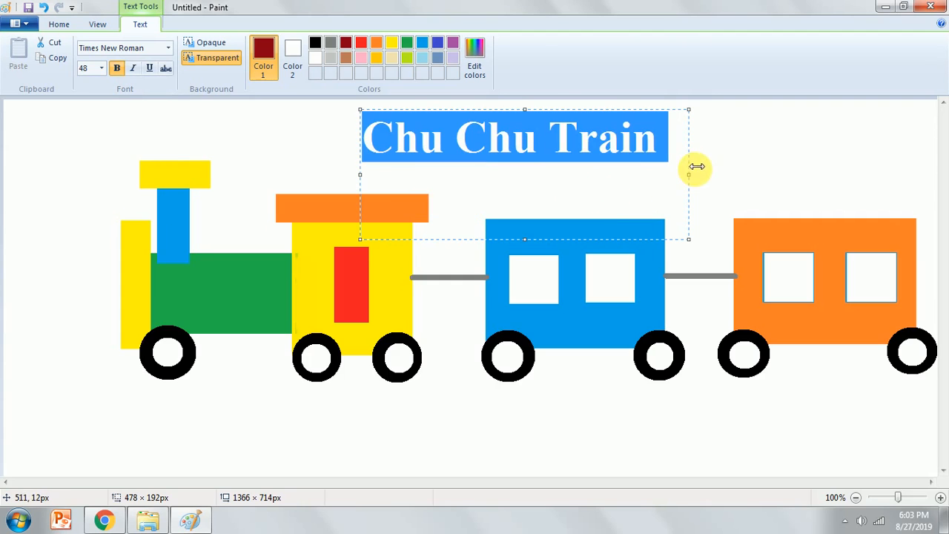
click(499, 173)
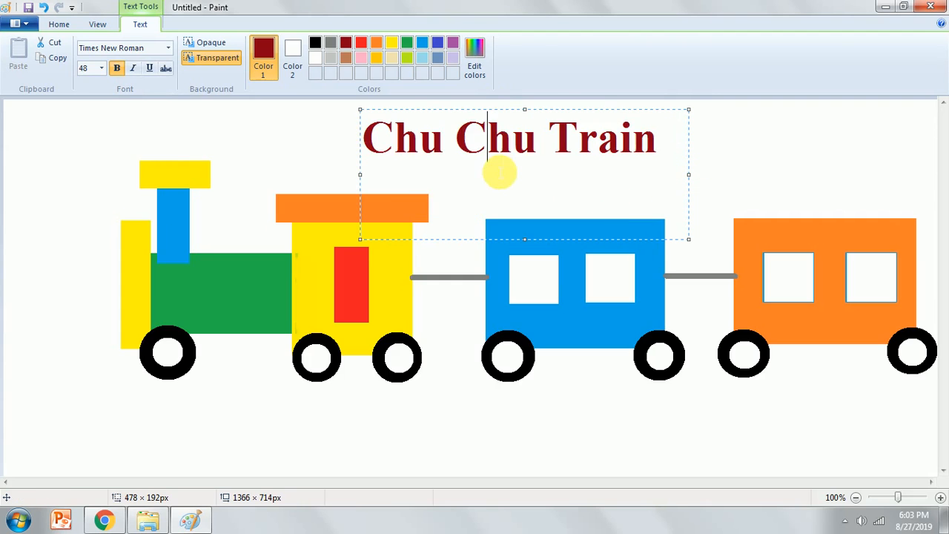
click(443, 445)
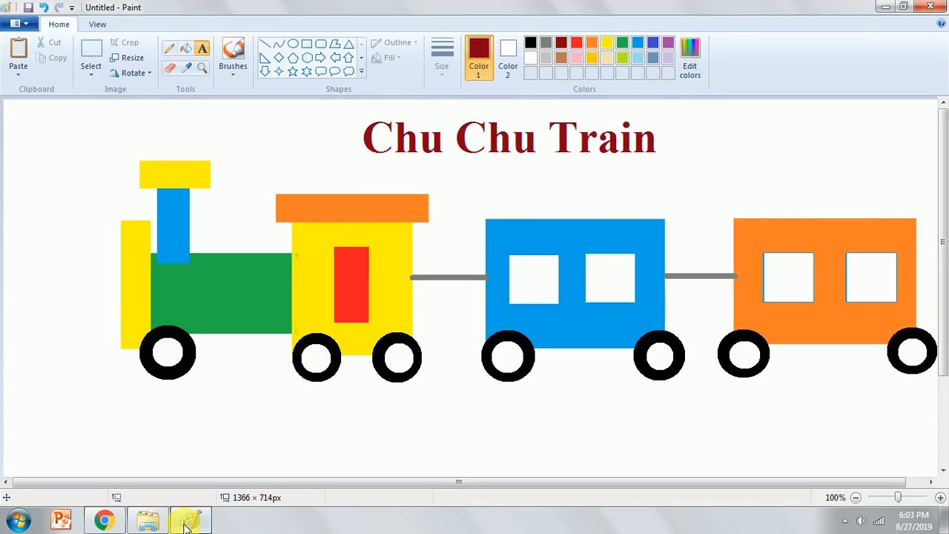